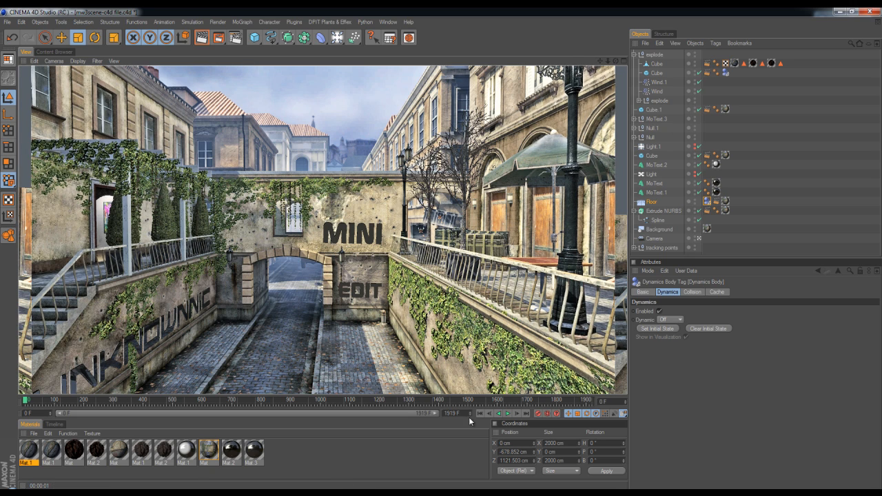
- Look up the Thrausi 1.22 R12 commands among the installed plugins
{"action": "left_click", "coordinate": [295, 21]}
{"action": "mouse_move", "coordinate": [339, 65]}
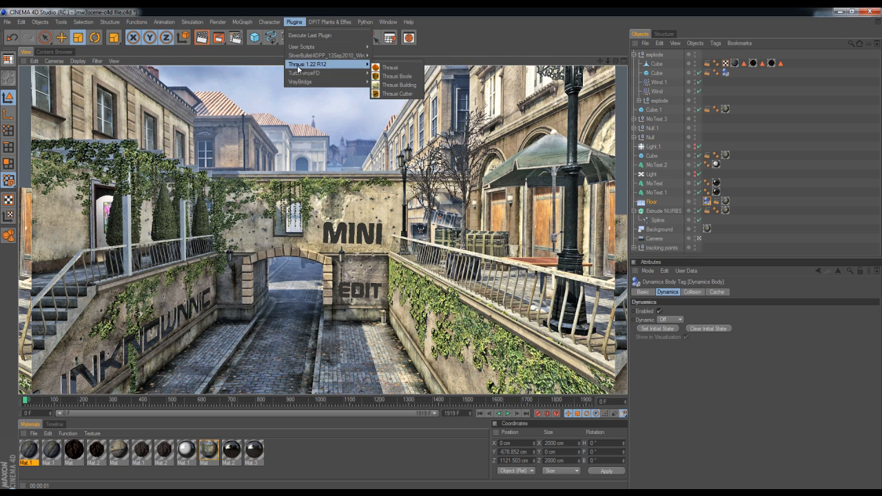
{"action": "left_click", "coordinate": [471, 18]}
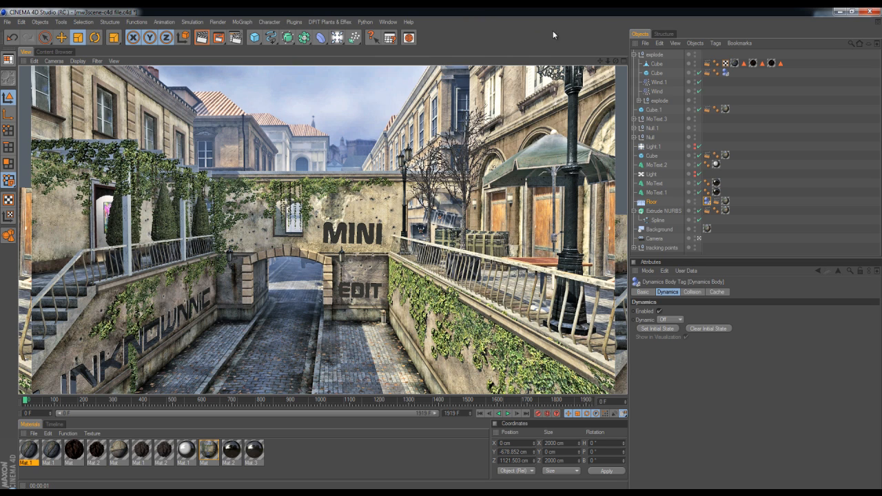
- Examine the properties of the explode group's two wind objects, its cube, and the cube's Dynamics Body tag
{"action": "left_click", "coordinate": [659, 83]}
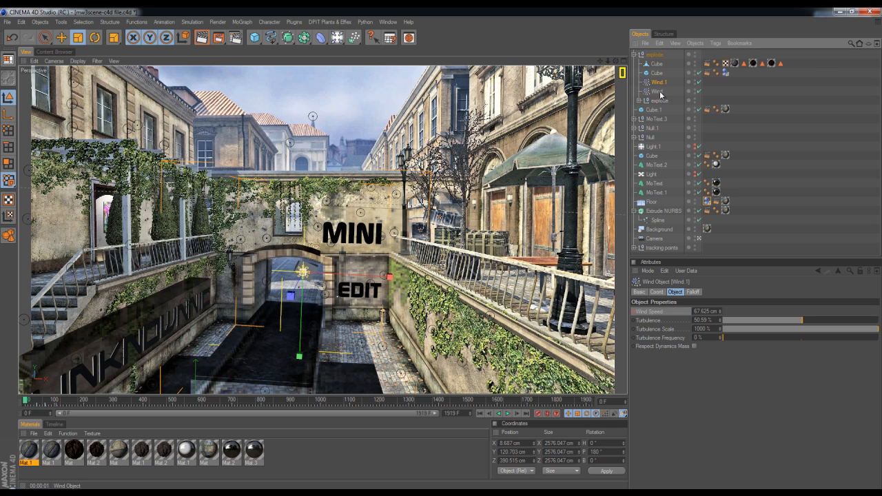
{"action": "left_click", "coordinate": [659, 92]}
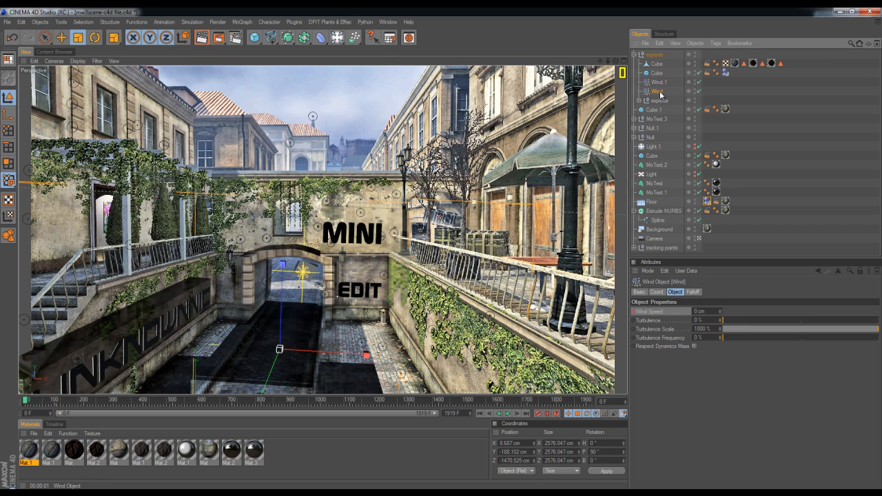
{"action": "left_click", "coordinate": [659, 83]}
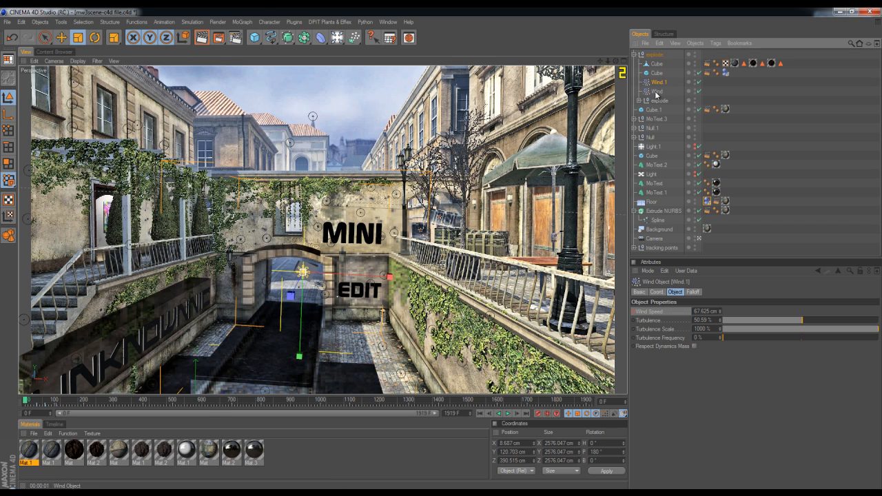
{"action": "left_click", "coordinate": [297, 341]}
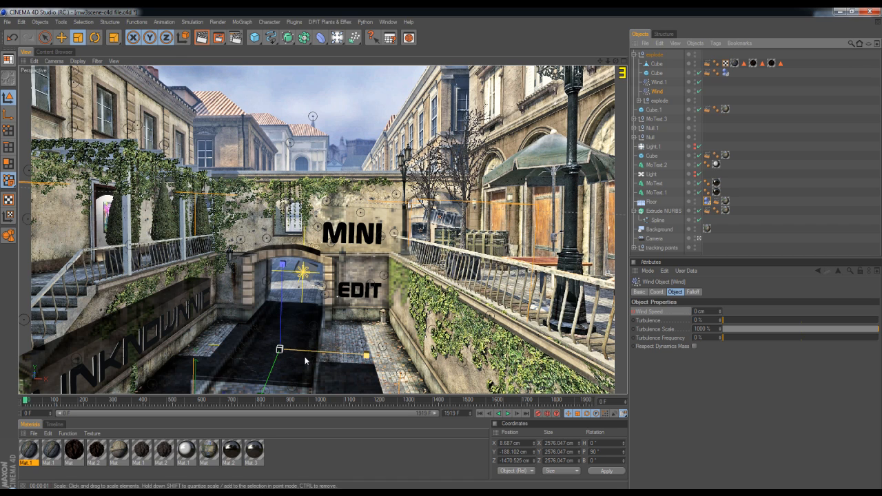
{"action": "left_click", "coordinate": [657, 73]}
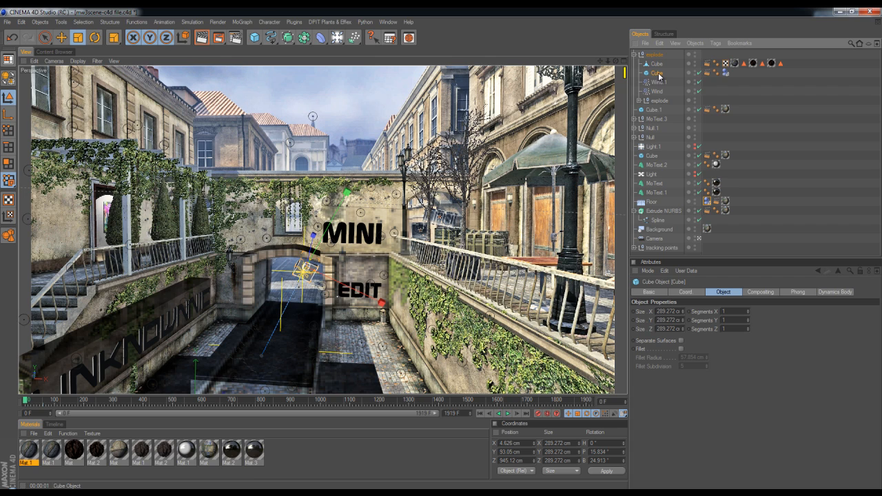
{"action": "left_click", "coordinate": [726, 73]}
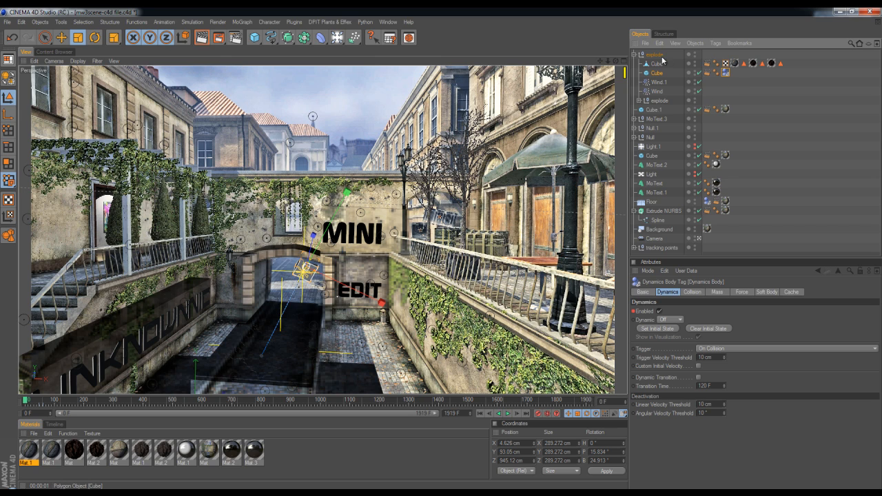
- Add a 200 cm cube at the scene origin and advance the animation to frame 93
{"action": "left_click", "coordinate": [640, 54]}
{"action": "left_click", "coordinate": [634, 55]}
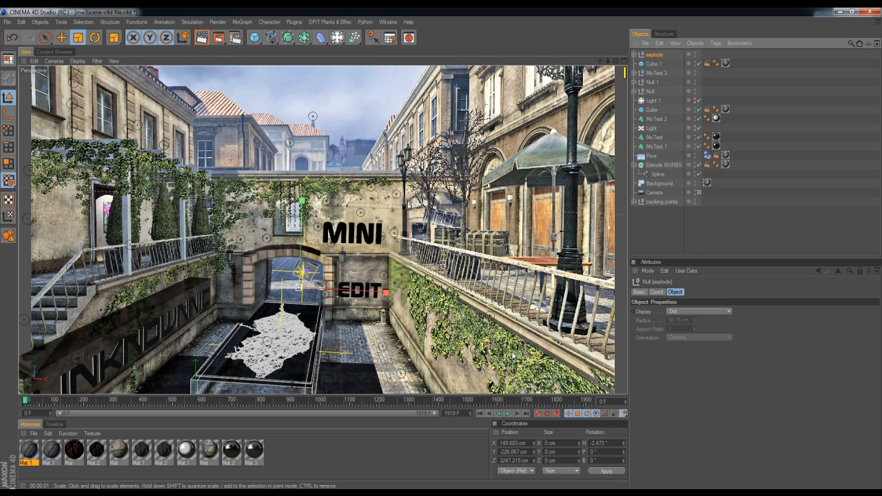
{"action": "left_click", "coordinate": [260, 39]}
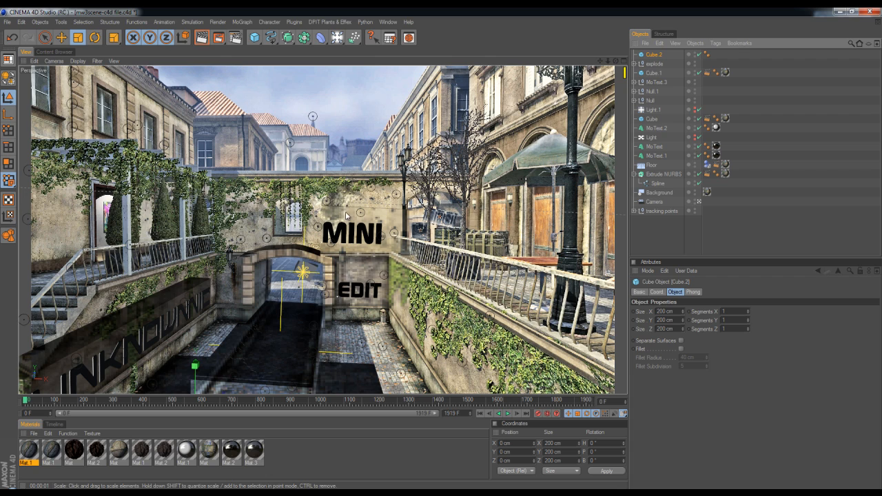
{"action": "key", "text": "e"}
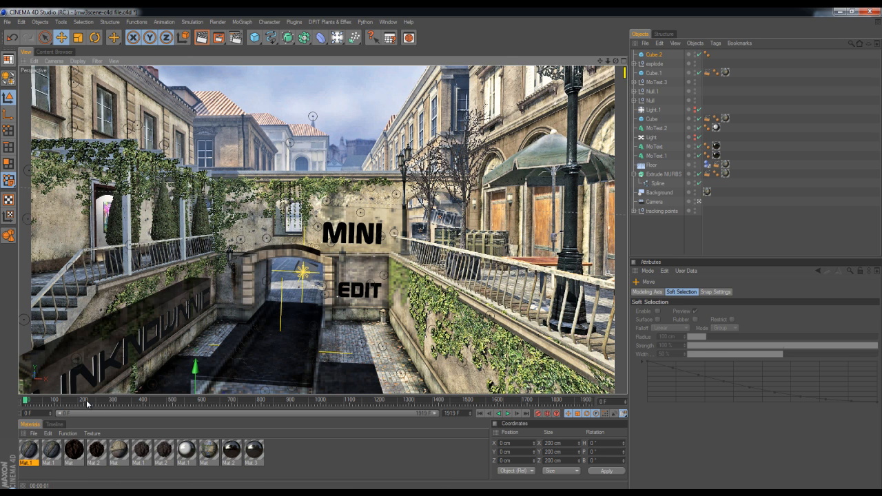
{"action": "left_click", "coordinate": [53, 402]}
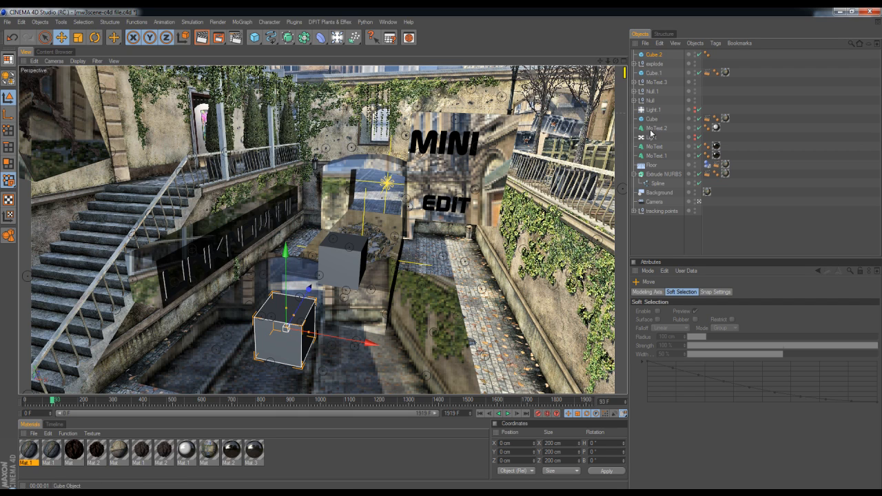
- Inspect the Extrude NURBS and Floor objects and render a preview of the view at frame 121
{"action": "left_click", "coordinate": [661, 174]}
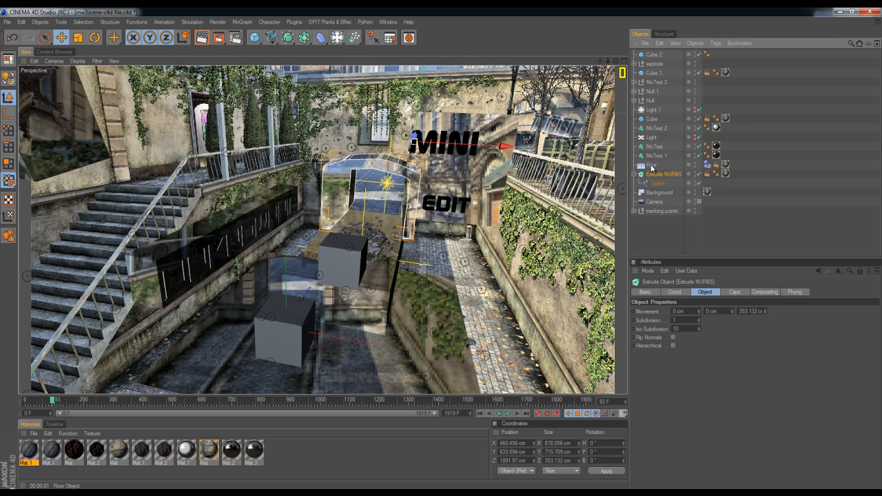
{"action": "left_click", "coordinate": [651, 167]}
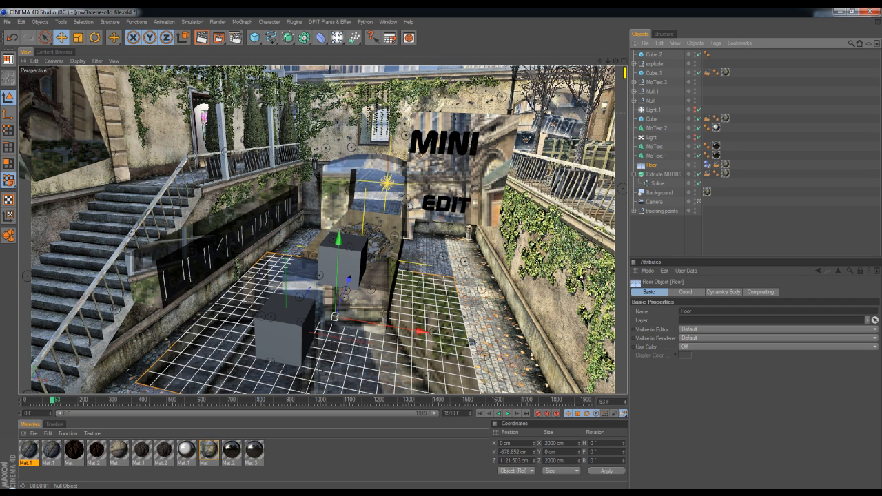
{"action": "left_click", "coordinate": [62, 400]}
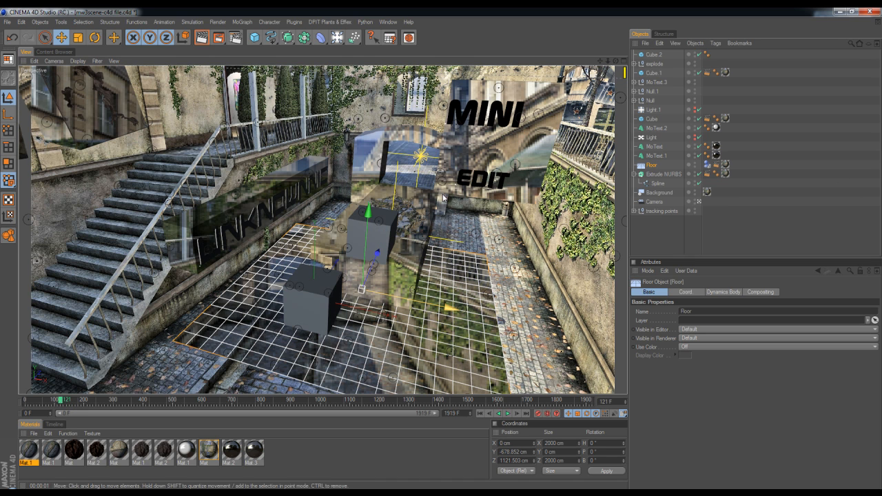
{"action": "key", "text": "ctrl+r"}
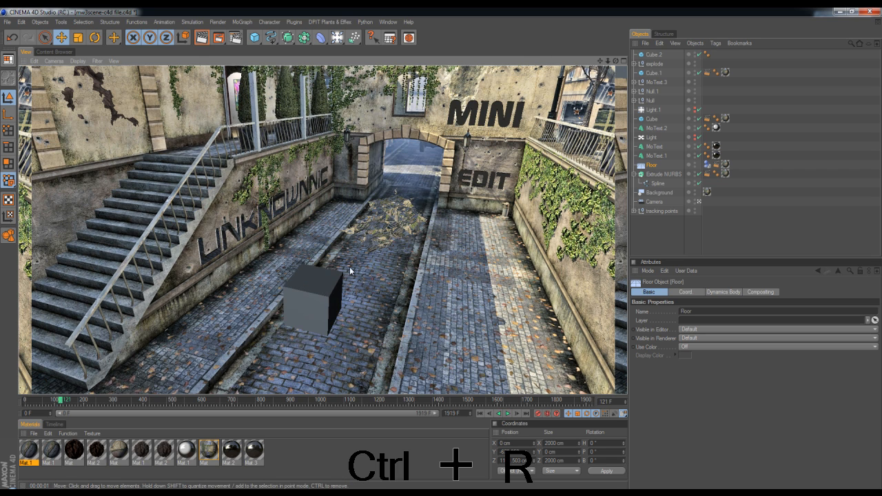
- Group the newly added cube under a null object
{"action": "left_click", "coordinate": [653, 55]}
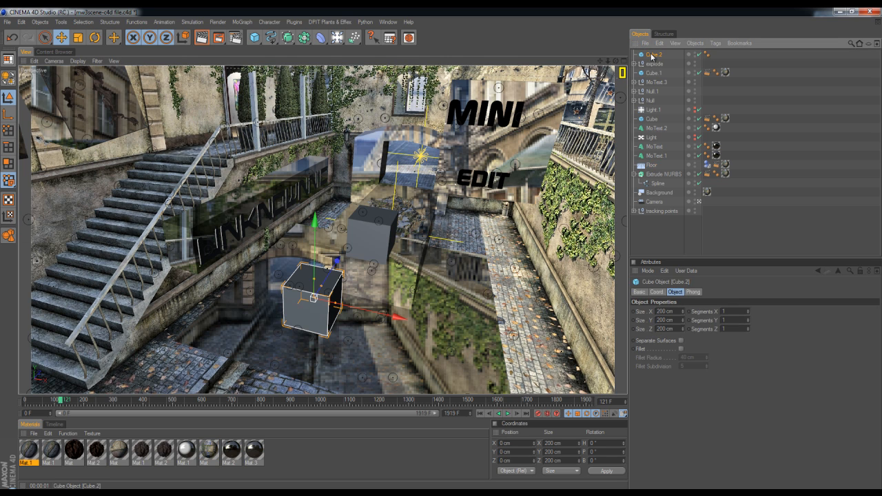
{"action": "key", "text": "ctrl+r"}
{"action": "key", "text": "alt+g"}
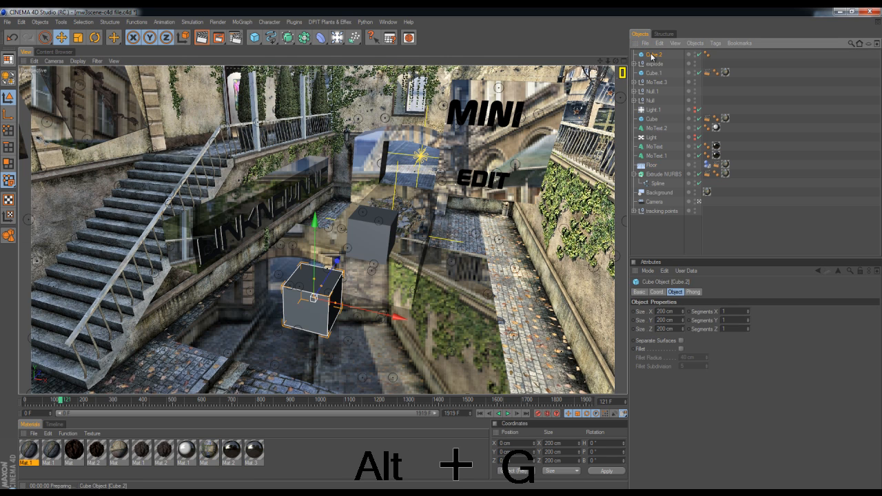
- Compare preview renders of the scene with the elements-scene group hidden and shown, leaving the group hidden
{"action": "key", "text": "ctrl+r"}
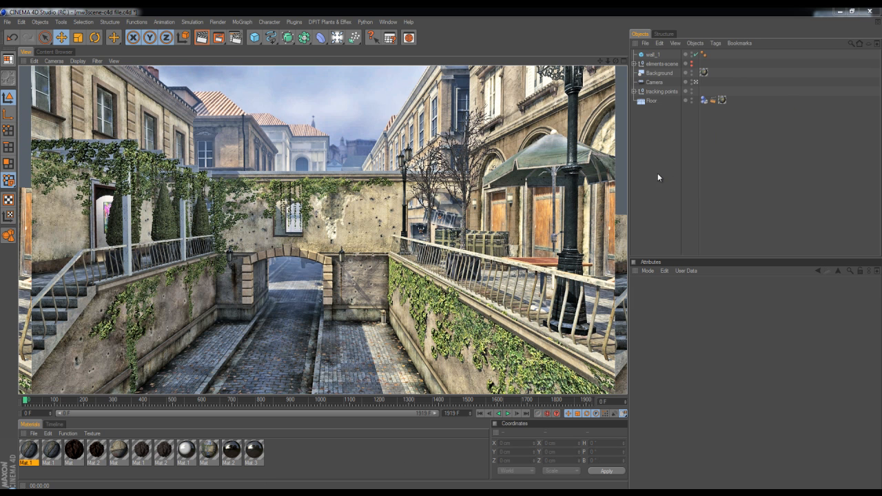
{"action": "left_click", "coordinate": [635, 64]}
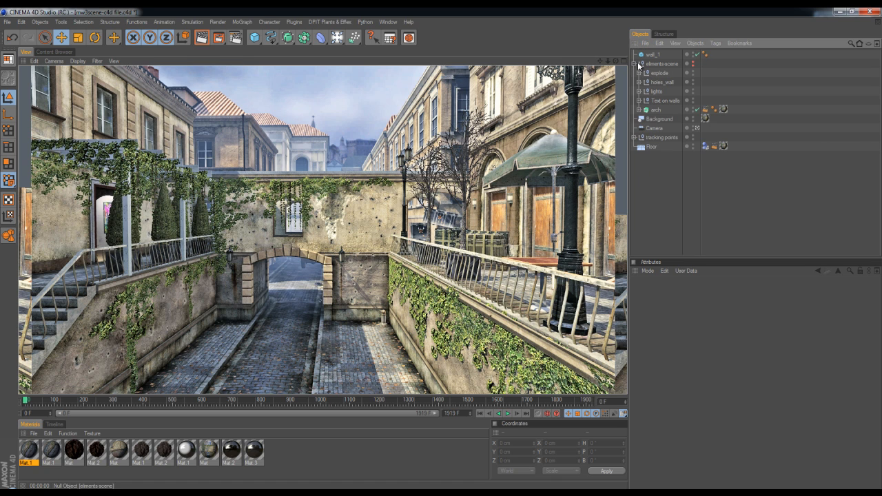
{"action": "left_click", "coordinate": [693, 64]}
{"action": "key", "text": "ctrl+r"}
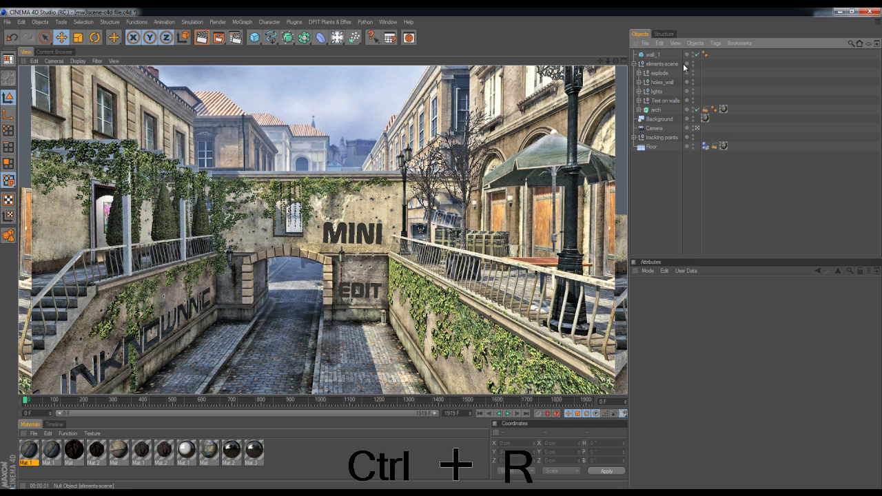
{"action": "left_click", "coordinate": [633, 64]}
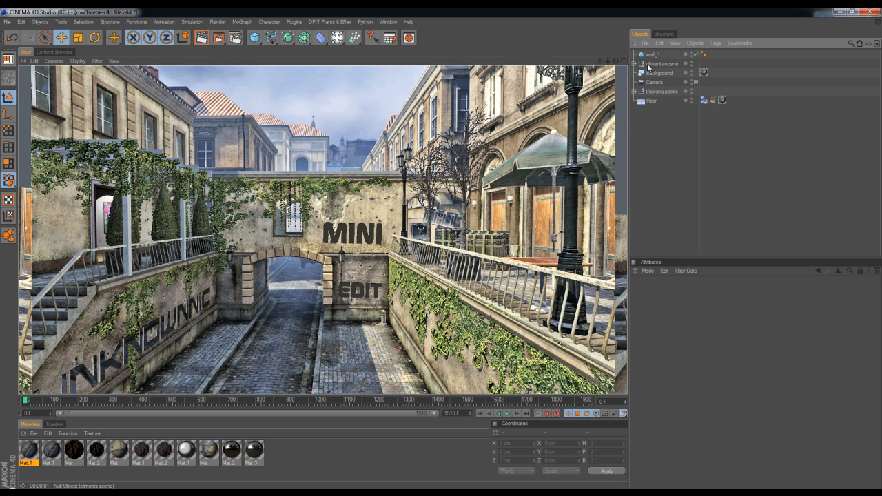
{"action": "left_click", "coordinate": [692, 64]}
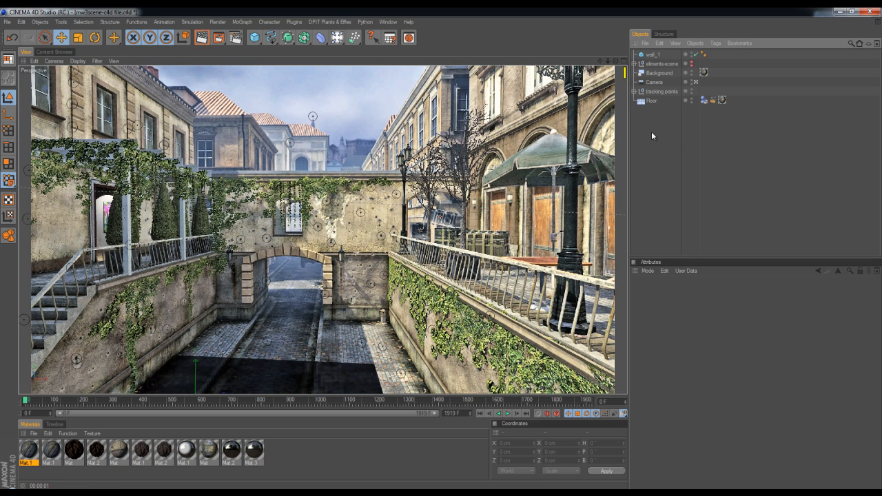
- View the scene from outside the tracked camera by orbiting the editor view, and return to the camera's view
{"action": "left_click", "coordinate": [695, 82]}
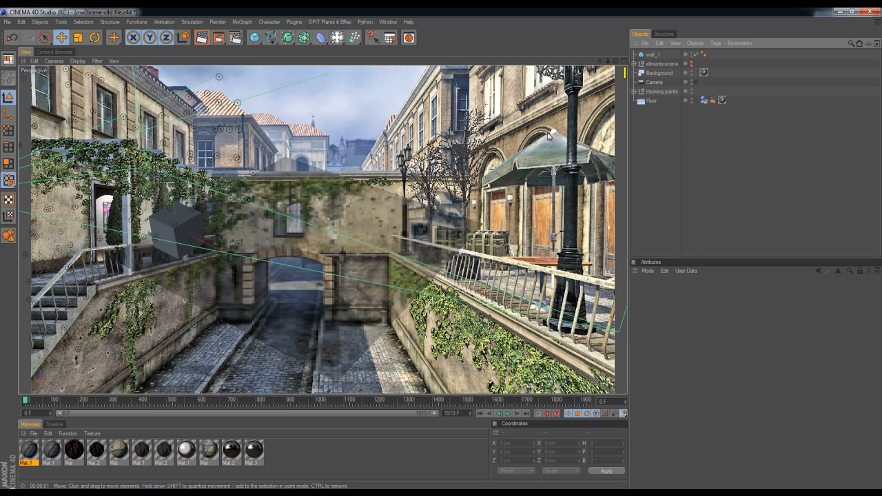
{"action": "left_click_drag", "start_coordinate": [376, 189], "coordinate": [184, 251], "text": "alt"}
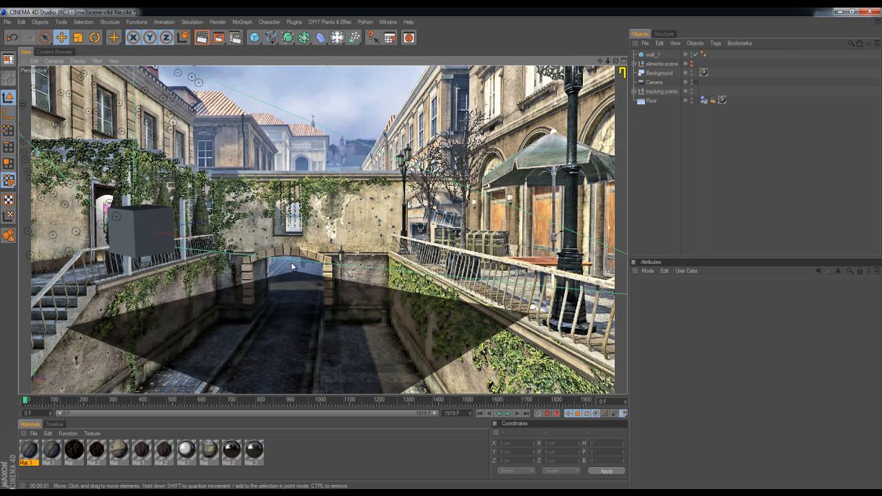
{"action": "left_click", "coordinate": [696, 82]}
- Turn on the world grid in the viewport and scrub through the animation, stopping at frame 145
{"action": "left_click", "coordinate": [78, 60]}
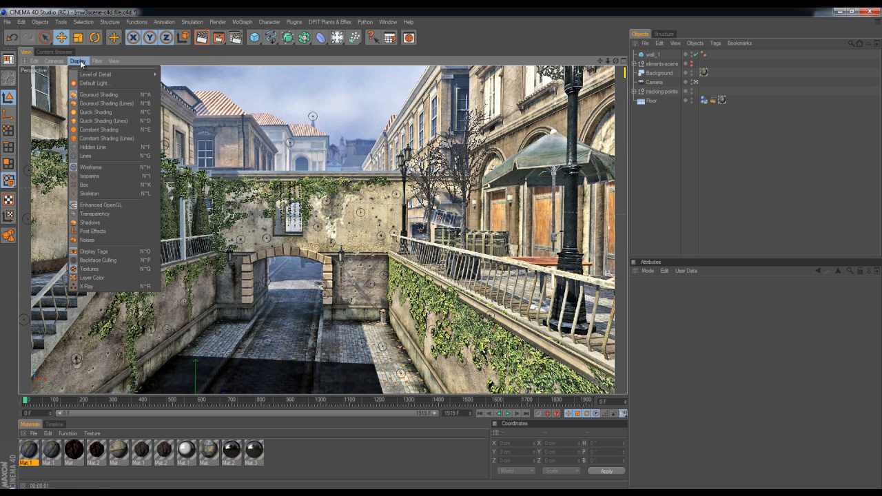
{"action": "left_click", "coordinate": [102, 185]}
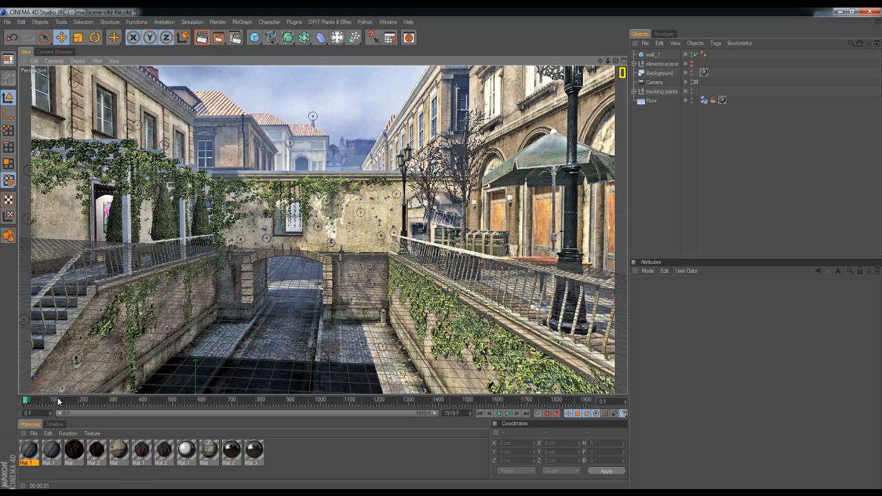
{"action": "left_click_drag", "start_coordinate": [59, 400], "coordinate": [544, 402]}
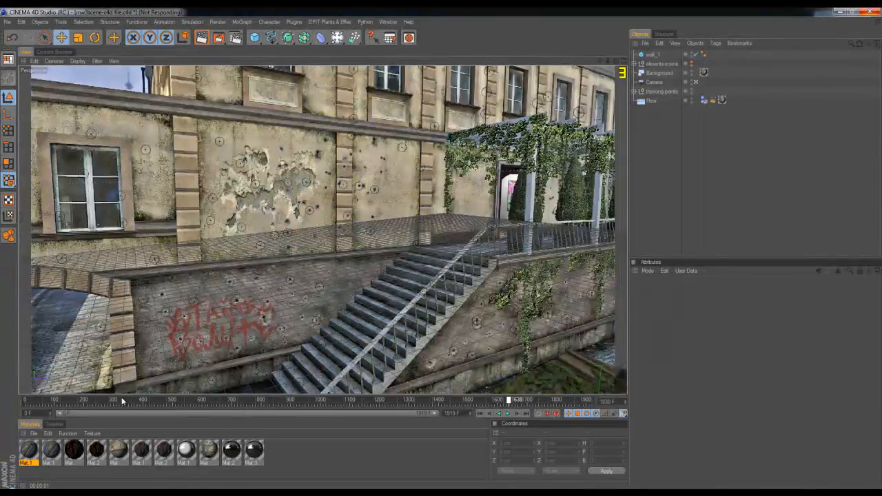
{"action": "left_click_drag", "start_coordinate": [107, 402], "coordinate": [67, 403]}
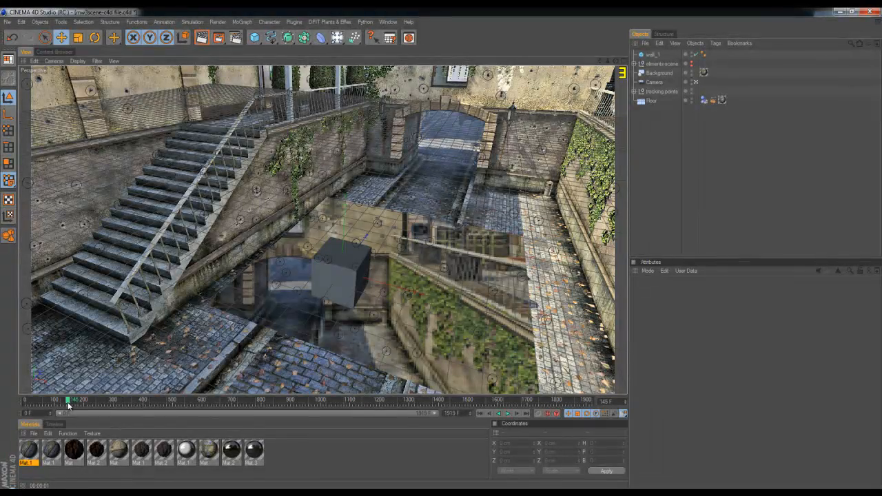
- Leave the camera view and move the wall_1 cube to about Y -545.9 cm and Z 292.4 cm
{"action": "left_click", "coordinate": [695, 83]}
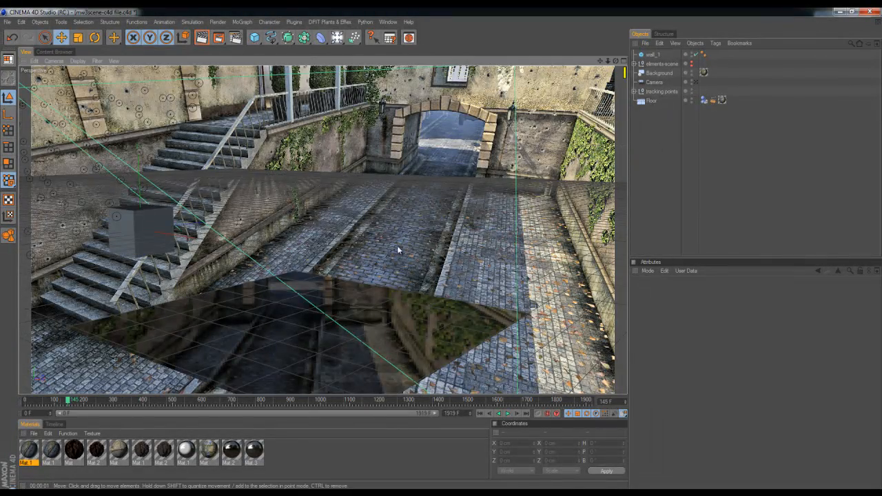
{"action": "right_click_drag", "start_coordinate": [397, 246], "coordinate": [447, 249], "text": "alt"}
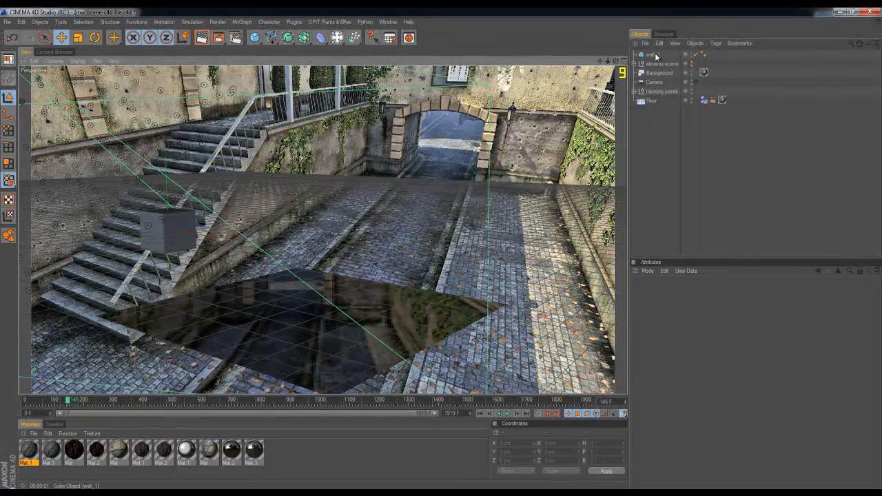
{"action": "left_click", "coordinate": [165, 227]}
{"action": "left_click_drag", "start_coordinate": [165, 161], "coordinate": [455, 248]}
{"action": "left_click_drag", "start_coordinate": [315, 266], "coordinate": [352, 257]}
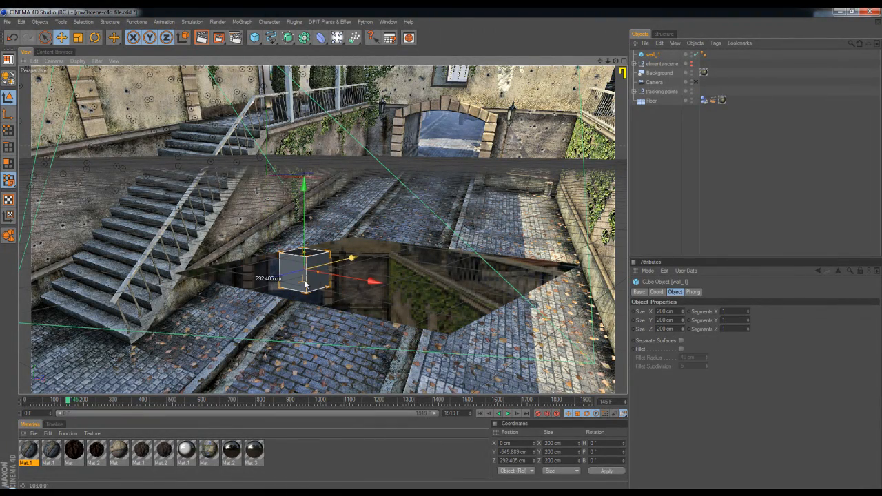
- Frame the wall_1 cube in the view and lower it to about Y -579.5 cm
{"action": "key", "text": "o"}
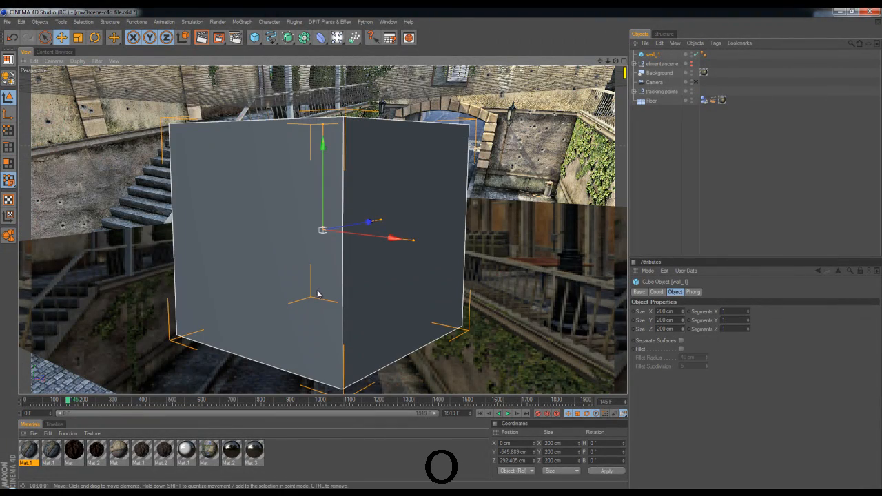
{"action": "middle_click_drag", "start_coordinate": [436, 241], "coordinate": [441, 248], "text": "alt"}
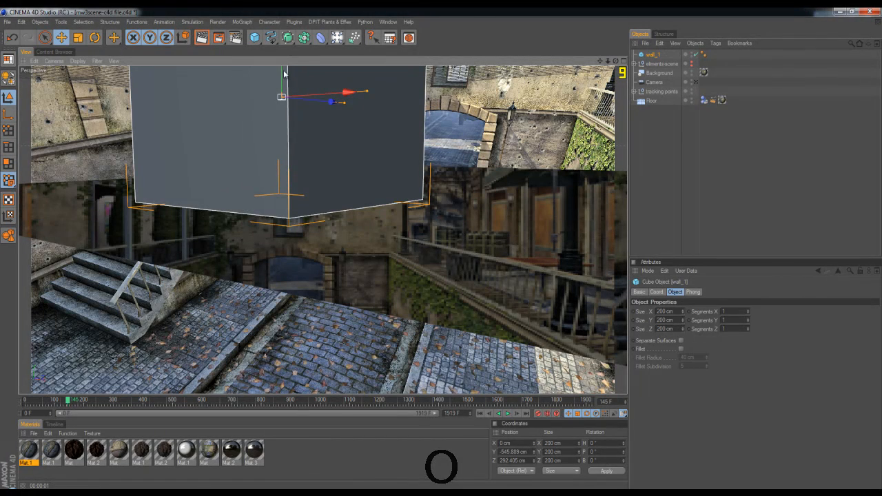
{"action": "left_click_drag", "start_coordinate": [284, 73], "coordinate": [441, 249]}
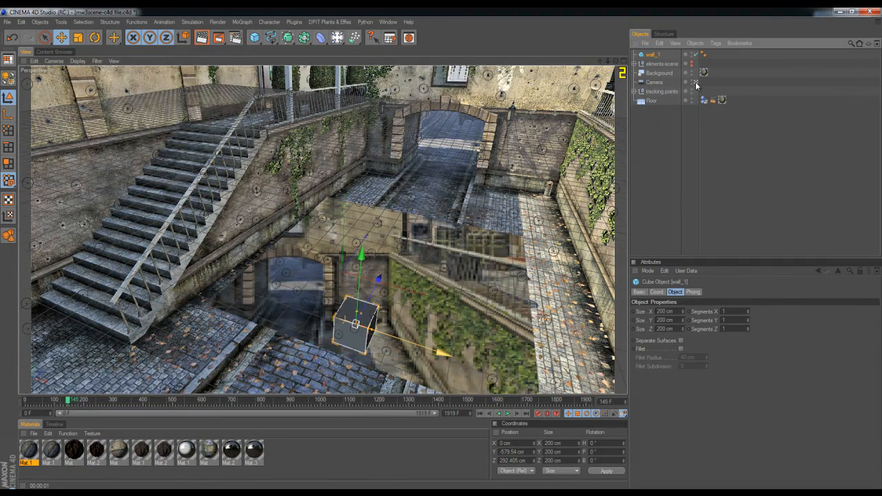
- Stretch the wall_1 cube to about 751.5 cm in Y and 2911.2 cm in Z, and place seven resized duplicates along the street's walls
{"action": "left_click_drag", "start_coordinate": [443, 351], "coordinate": [467, 220]}
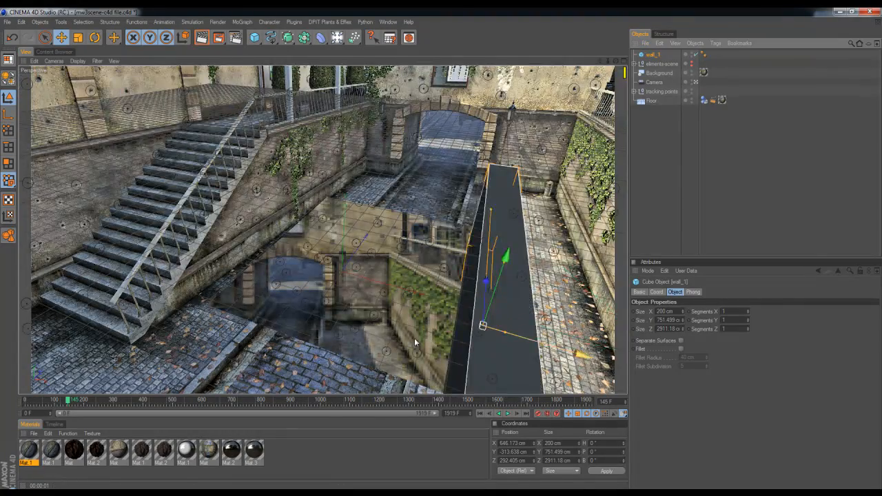
{"action": "left_click_drag", "start_coordinate": [414, 337], "coordinate": [454, 251]}
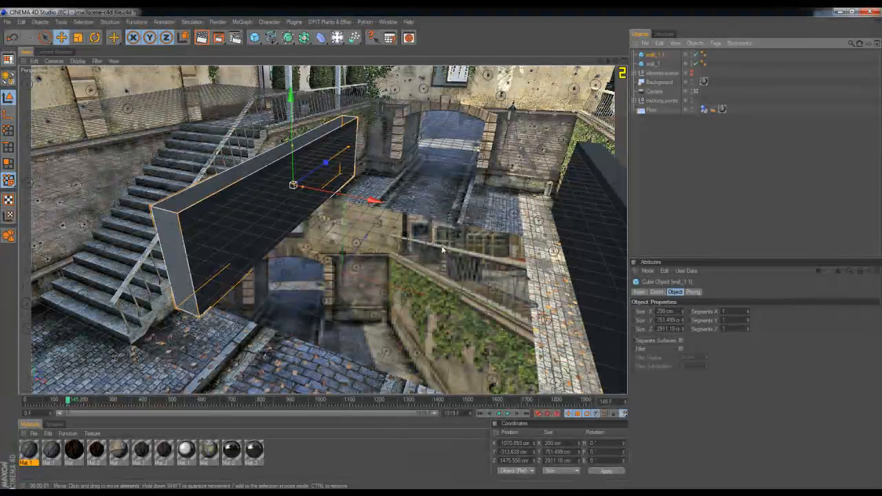
{"action": "left_click_drag", "start_coordinate": [441, 245], "coordinate": [447, 217]}
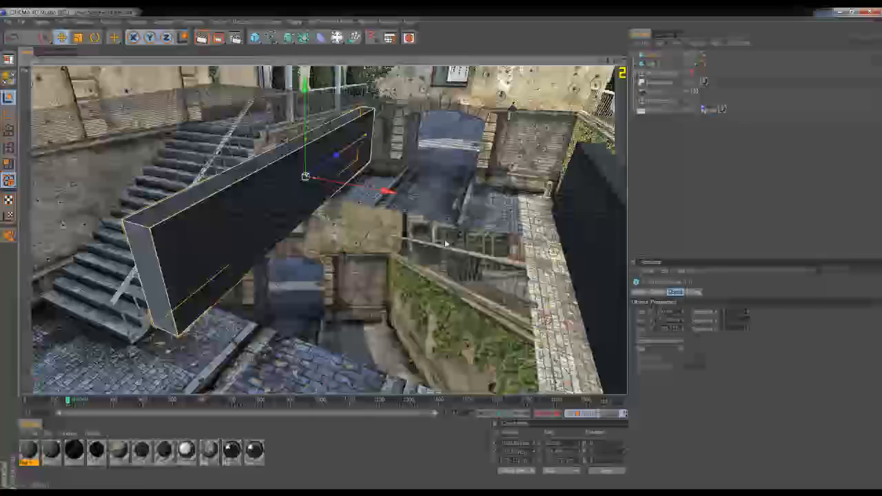
{"action": "key", "text": "o"}
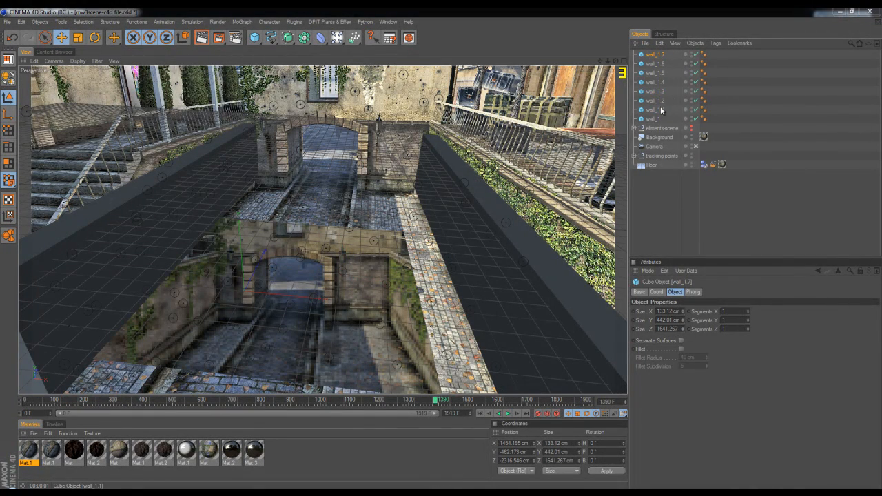
{"action": "key", "text": "o"}
- Apply the Mat.1 material to wall_1.7 and set its texture projection to Frontal
{"action": "left_click_drag", "start_coordinate": [28, 450], "coordinate": [655, 54]}
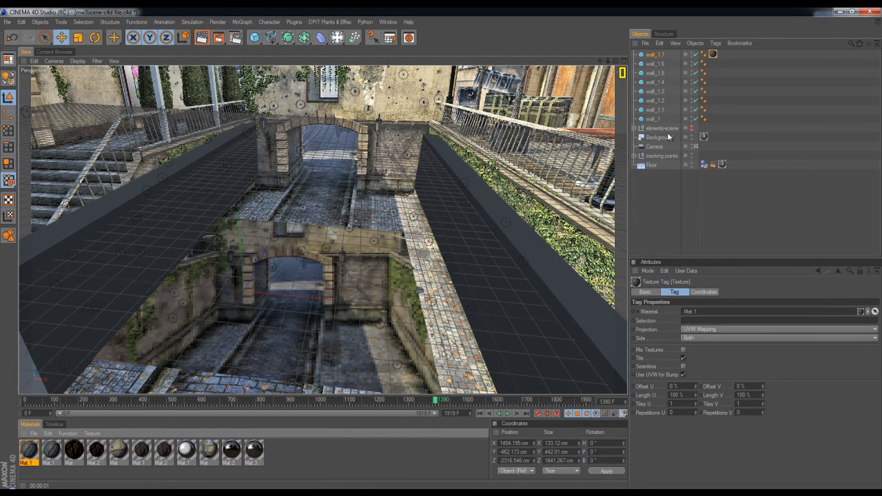
{"action": "left_click", "coordinate": [777, 329]}
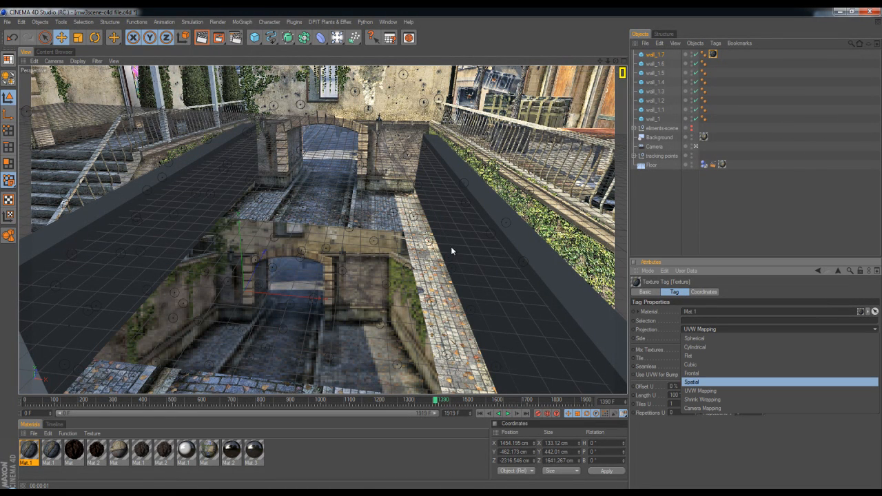
{"action": "left_click", "coordinate": [779, 373]}
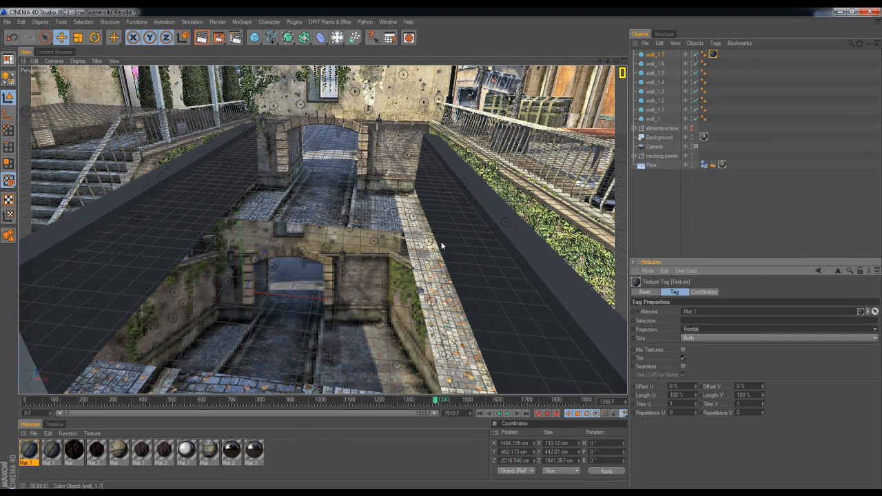
- Add a Compositing tag to wall_1.7 with Compositing Background enabled
{"action": "right_click", "coordinate": [658, 55]}
{"action": "mouse_move", "coordinate": [689, 58]}
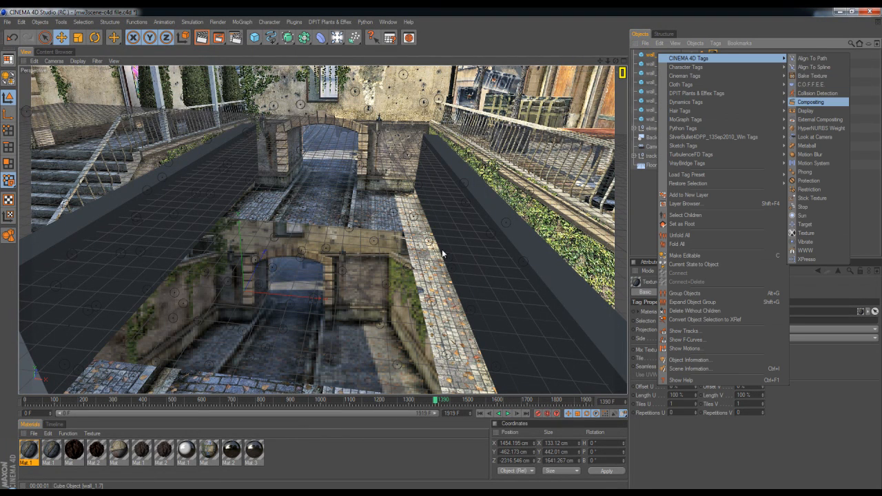
{"action": "left_click", "coordinate": [810, 102]}
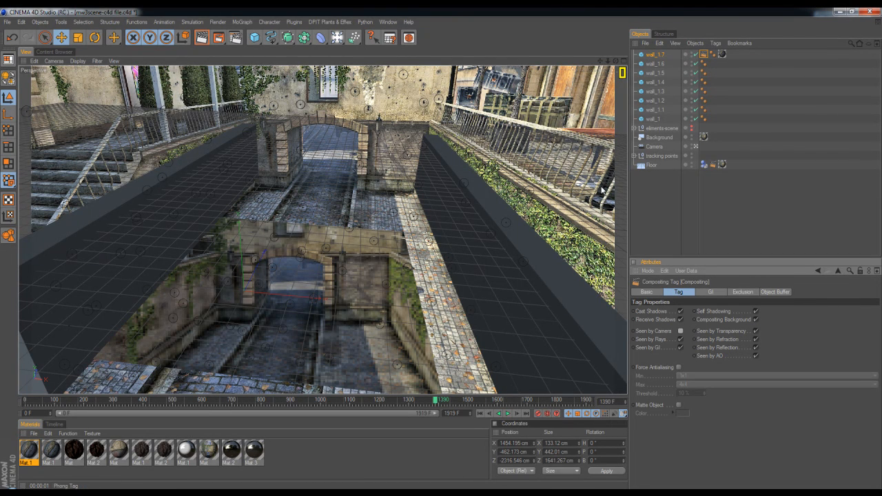
- Copy wall_1.7's texture and Compositing tags to all the other wall cubes and test-render the view
{"action": "mouse_move", "coordinate": [703, 55]}
{"action": "left_mouse_down"}
{"action": "mouse_move", "coordinate": [731, 54]}
{"action": "mouse_move", "coordinate": [706, 52]}
{"action": "mouse_move", "coordinate": [712, 63]}
{"action": "left_mouse_up"}
{"action": "left_click", "coordinate": [712, 55], "text": "shift"}
{"action": "left_click_drag", "start_coordinate": [712, 64], "coordinate": [712, 82], "text": "ctrl"}
{"action": "left_click_drag", "start_coordinate": [712, 82], "coordinate": [712, 91], "text": "ctrl"}
{"action": "left_click_drag", "start_coordinate": [712, 91], "coordinate": [712, 100], "text": "ctrl"}
{"action": "left_click_drag", "start_coordinate": [712, 101], "coordinate": [712, 118], "text": "ctrl"}
{"action": "key", "text": "ctrl+r"}
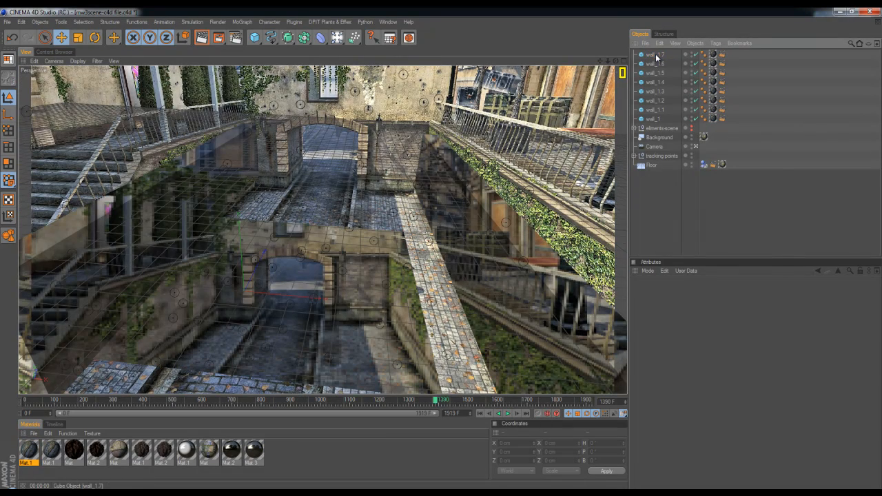
- Add a Dynamics Body tag to wall_1.7 and set its Dynamic option to Off
{"action": "right_click", "coordinate": [655, 54]}
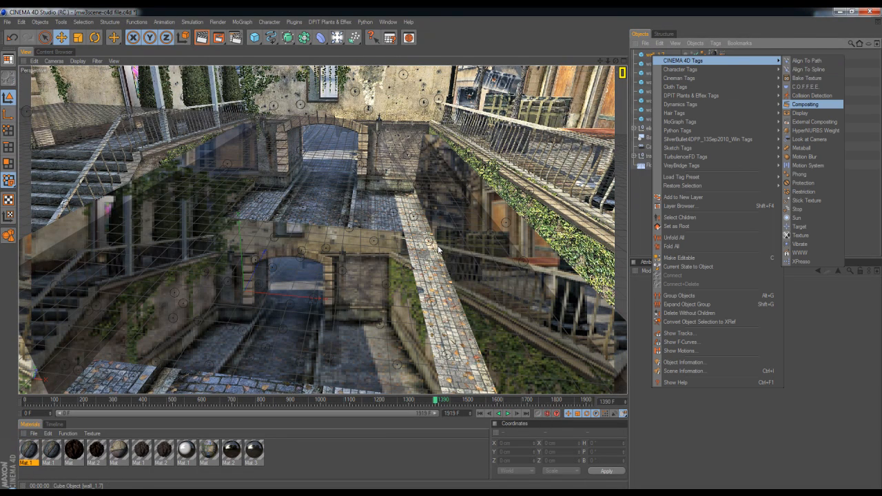
{"action": "mouse_move", "coordinate": [680, 104]}
{"action": "left_click", "coordinate": [810, 105]}
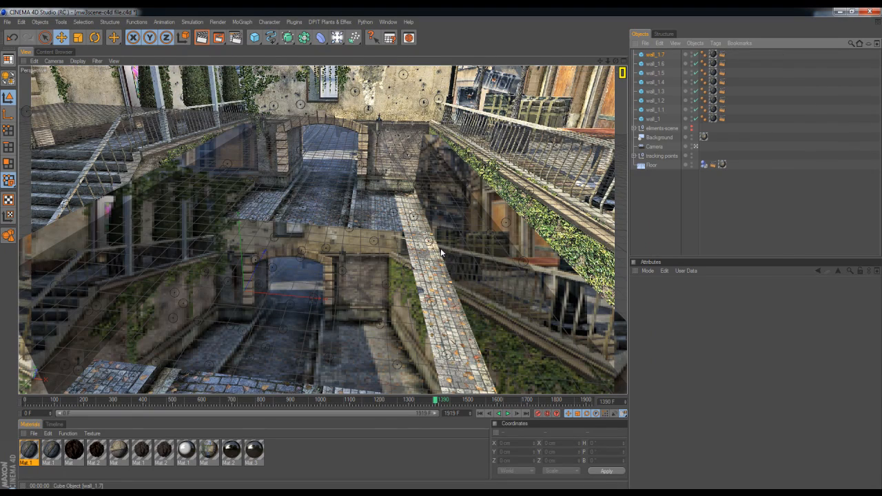
{"action": "left_click", "coordinate": [670, 319]}
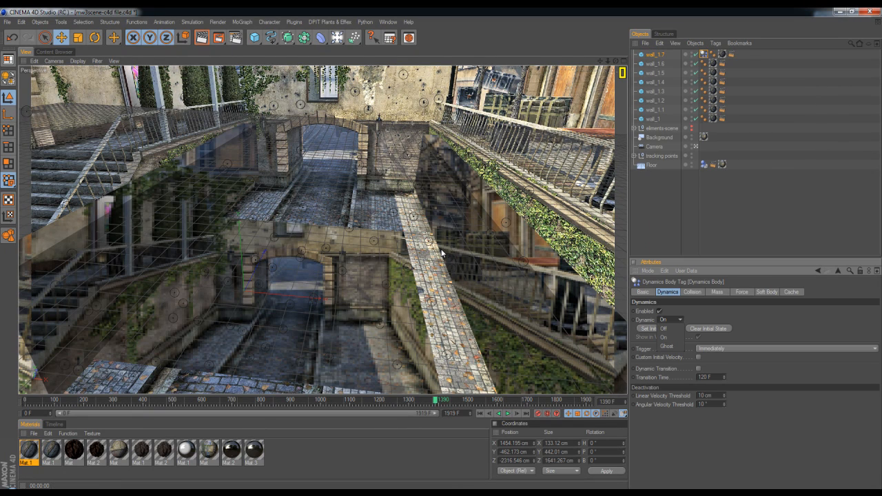
{"action": "left_click", "coordinate": [668, 329]}
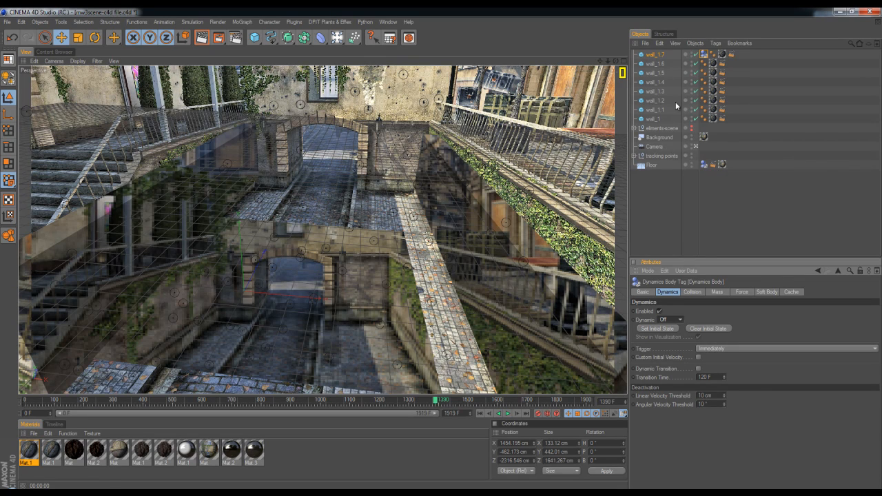
- Copy wall_1.7's Dynamics Body tag to all the other wall cubes and make the eliments-scene group visible
{"action": "left_click", "coordinate": [703, 53]}
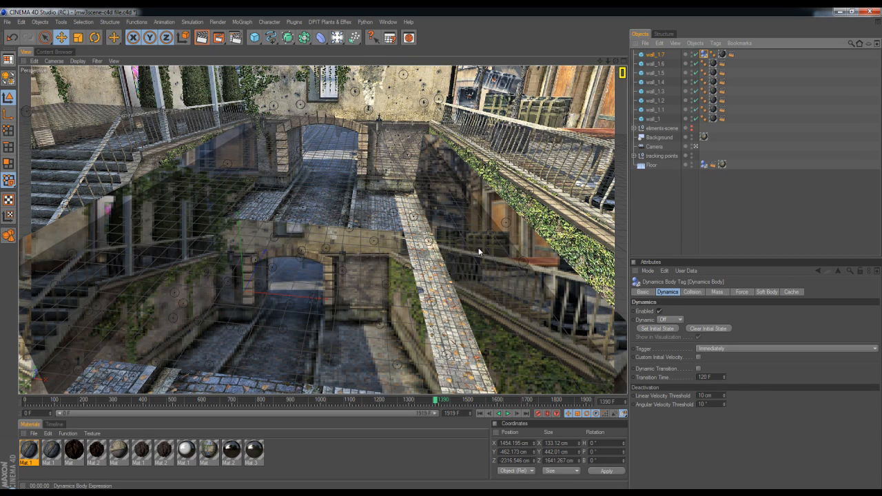
{"action": "left_click_drag", "start_coordinate": [703, 54], "coordinate": [655, 54]}
{"action": "left_click_drag", "start_coordinate": [696, 94], "coordinate": [648, 117], "text": "ctrl"}
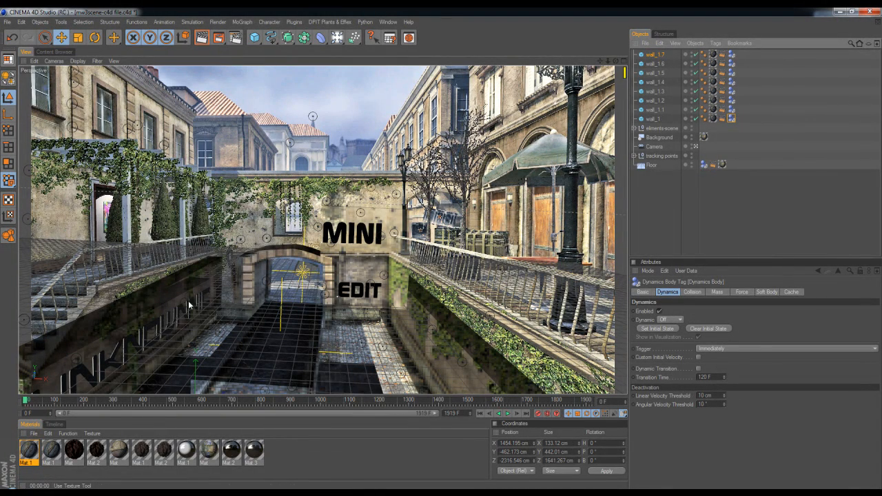
- Save the scene as a new file named "mw3scene-c4d file2" in the tracking data folder
{"action": "left_click", "coordinate": [7, 22]}
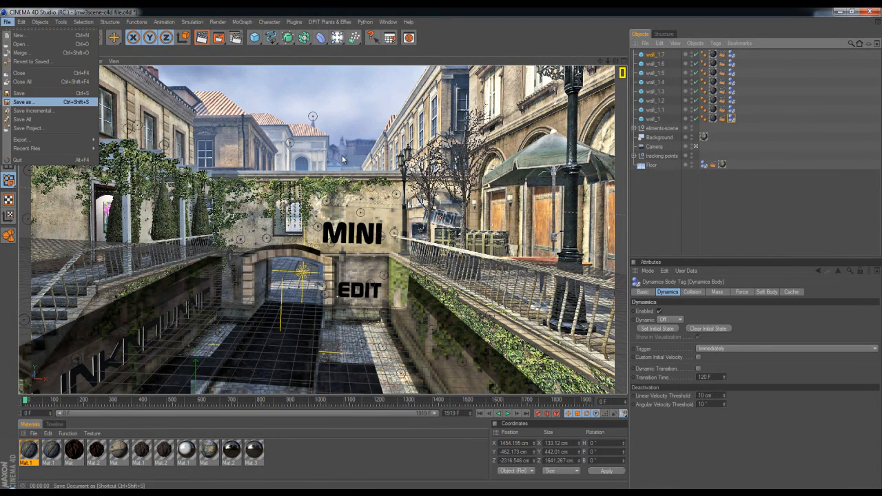
{"action": "left_click", "coordinate": [24, 102]}
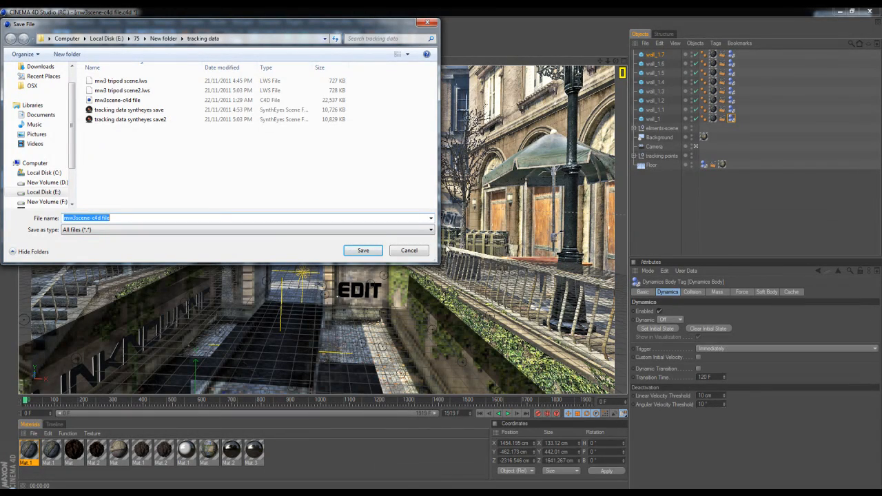
{"action": "left_click", "coordinate": [117, 100]}
{"action": "left_click", "coordinate": [124, 218]}
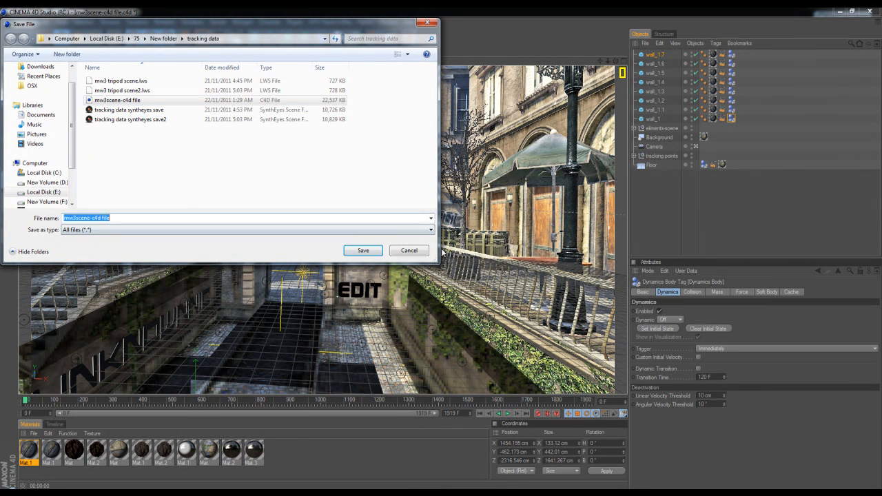
{"action": "left_click", "coordinate": [124, 218]}
{"action": "type", "text": "2"}
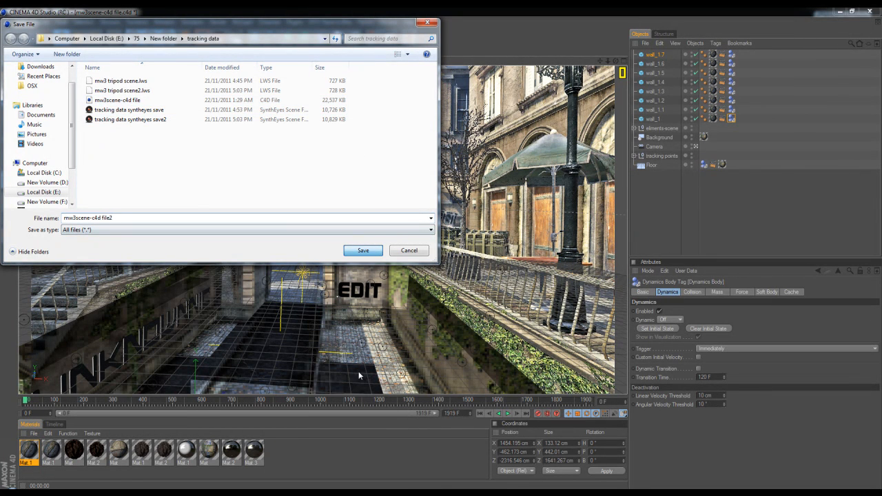
{"action": "key", "text": "Return"}
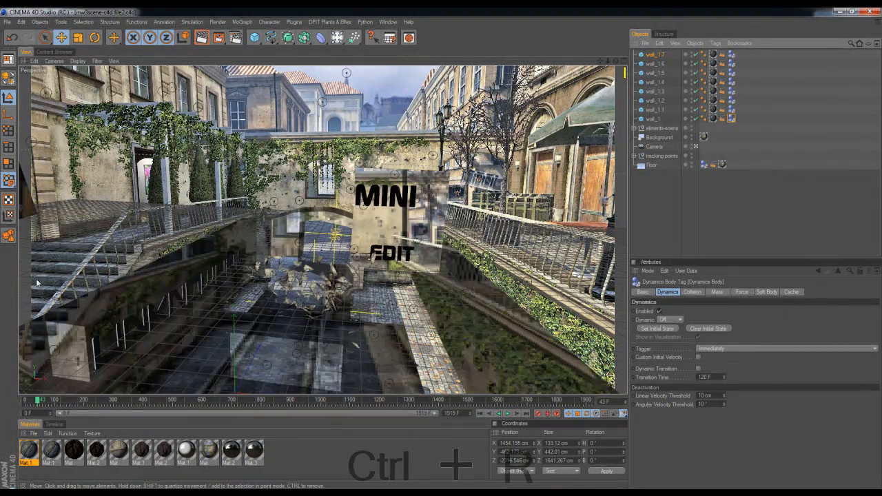
- Play the animation to frame 155, pausing to render the view at several frames including 76, 97, 136 and 155
{"action": "key", "text": "ctrl+r"}
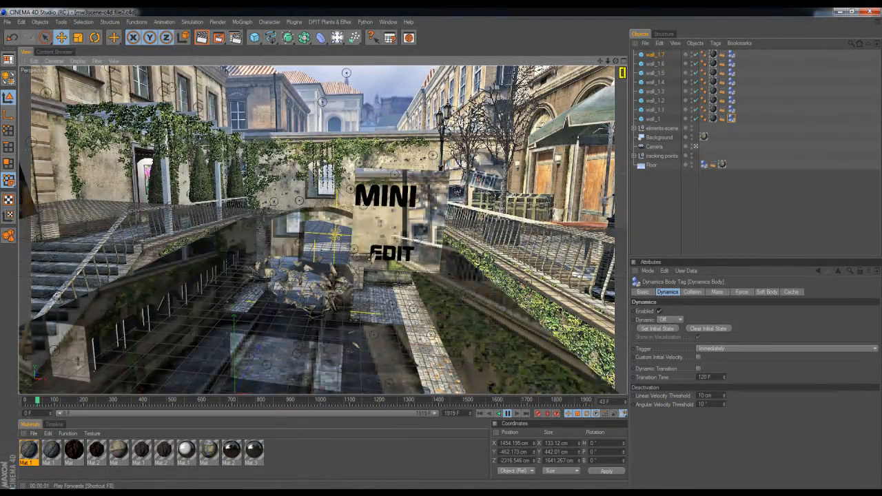
{"action": "key", "text": "F8"}
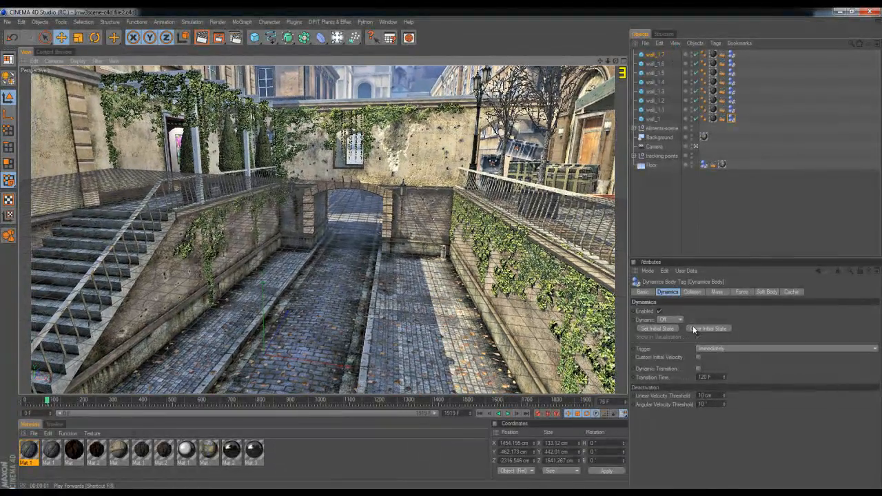
{"action": "key", "text": "ctrl+r"}
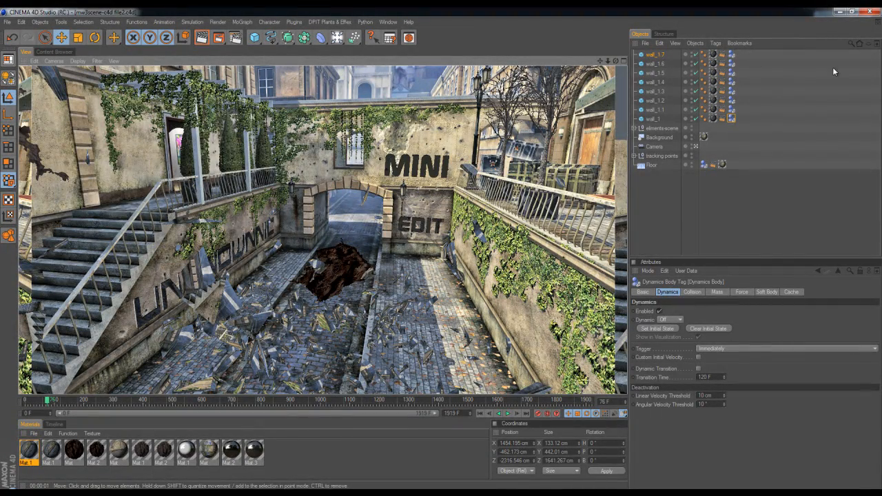
{"action": "key", "text": "F8"}
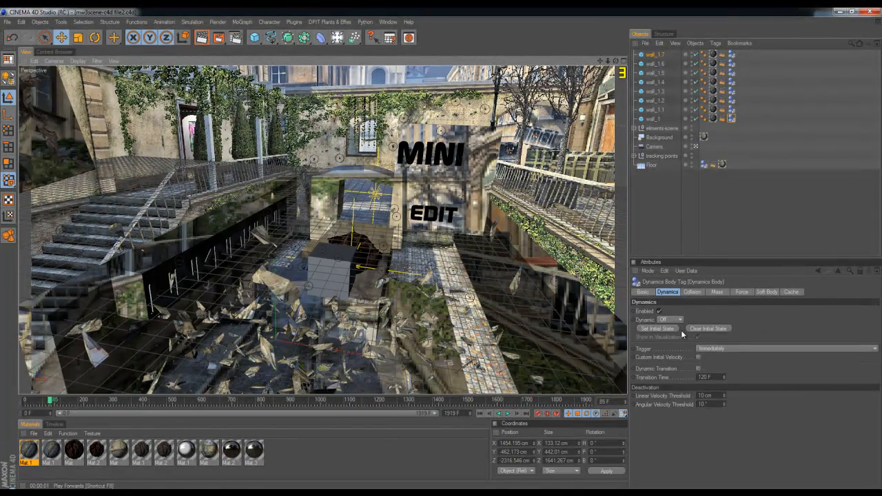
{"action": "key", "text": "ctrl+r"}
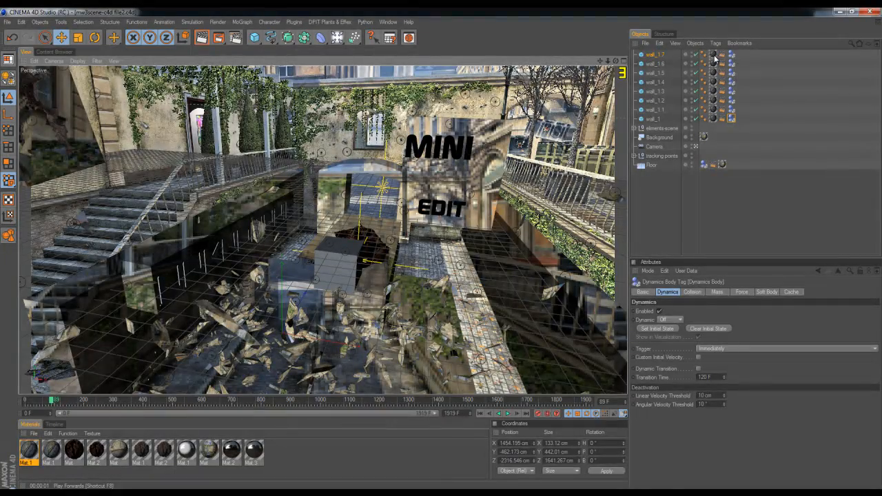
{"action": "key", "text": "ctrl+r"}
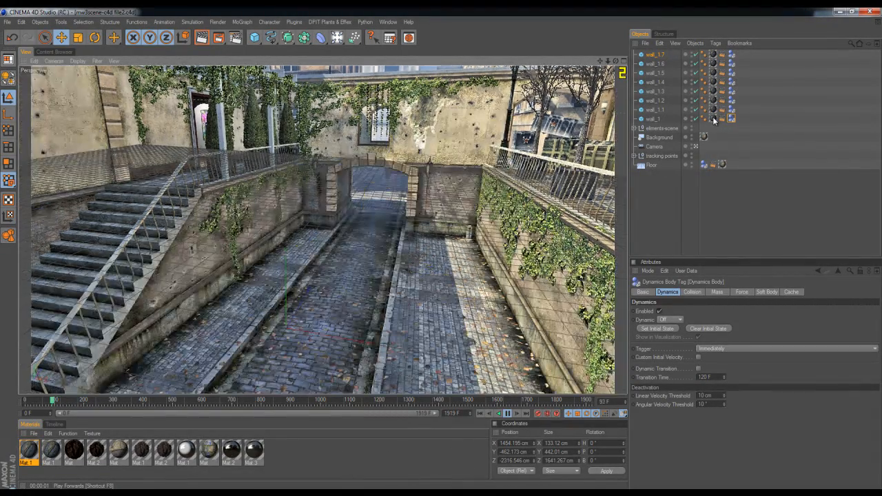
{"action": "key", "text": "ctrl+r"}
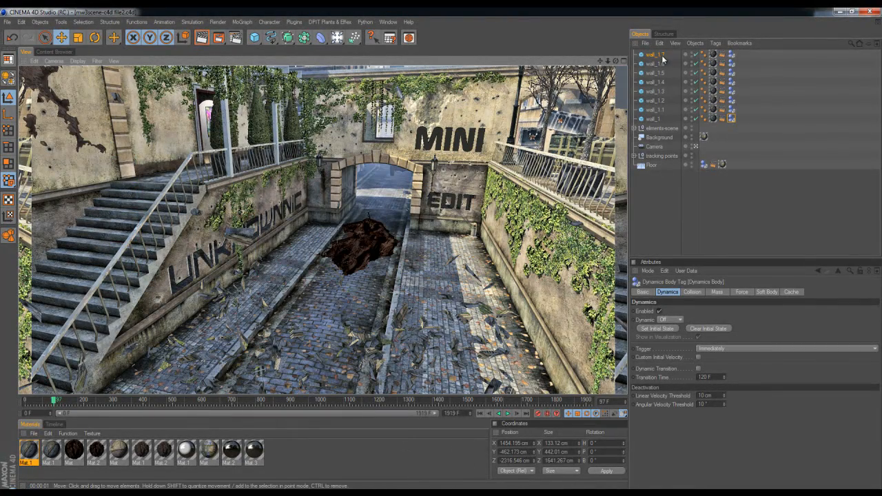
{"action": "key", "text": "F8"}
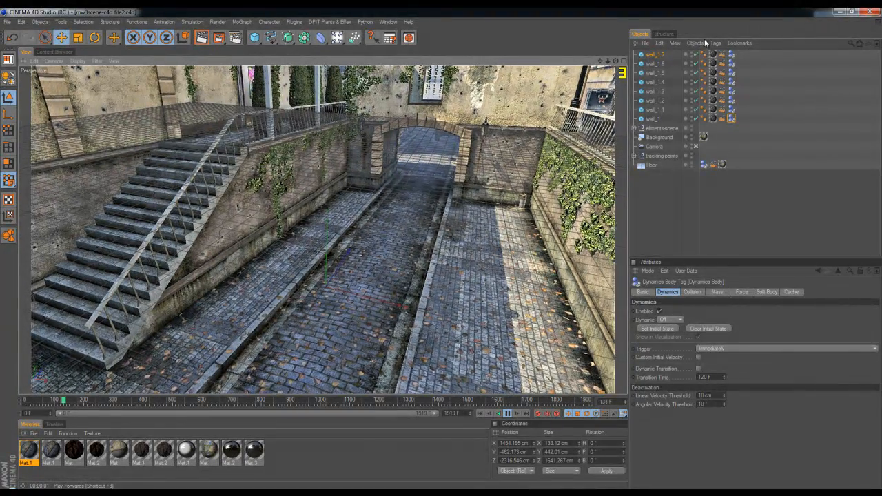
{"action": "key", "text": "ctrl+r"}
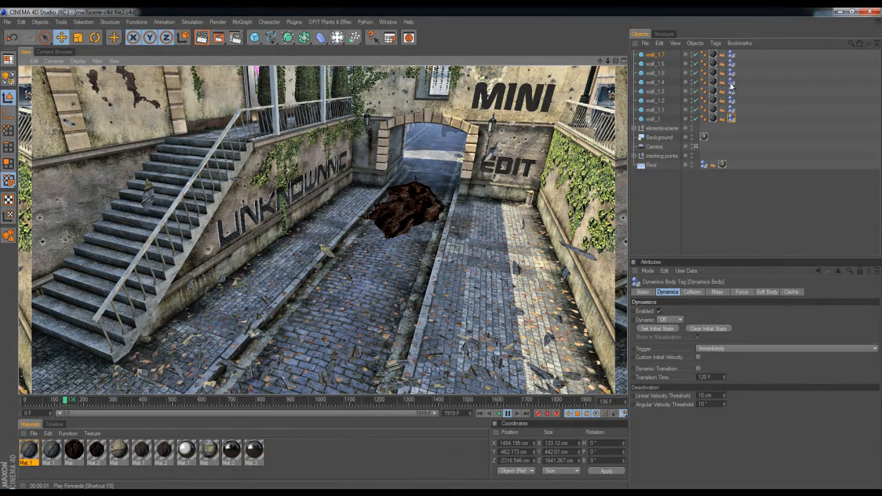
{"action": "key", "text": "F8"}
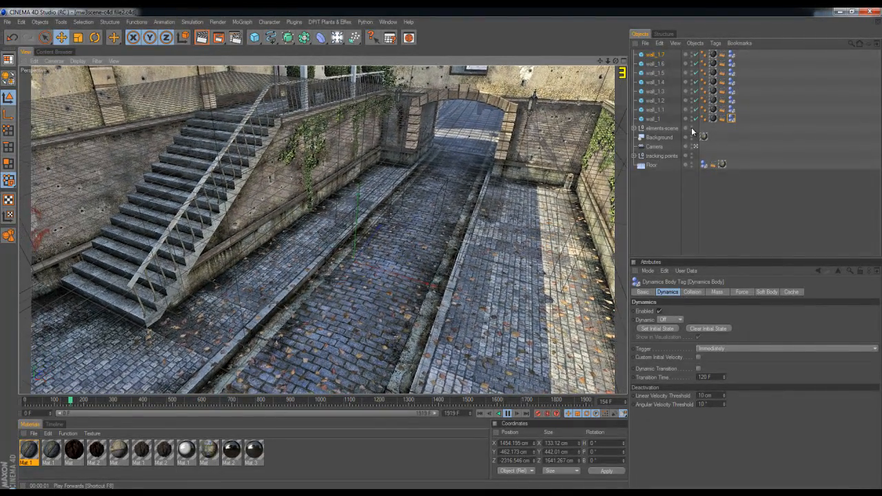
{"action": "key", "text": "ctrl+r"}
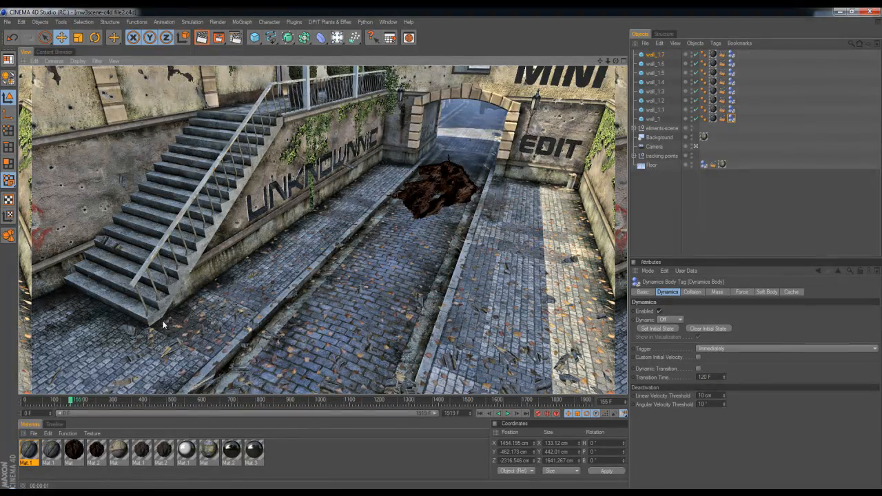
- Return to frame 0, select all eight wall cubes and test-render the view
{"action": "key", "text": "shift+g"}
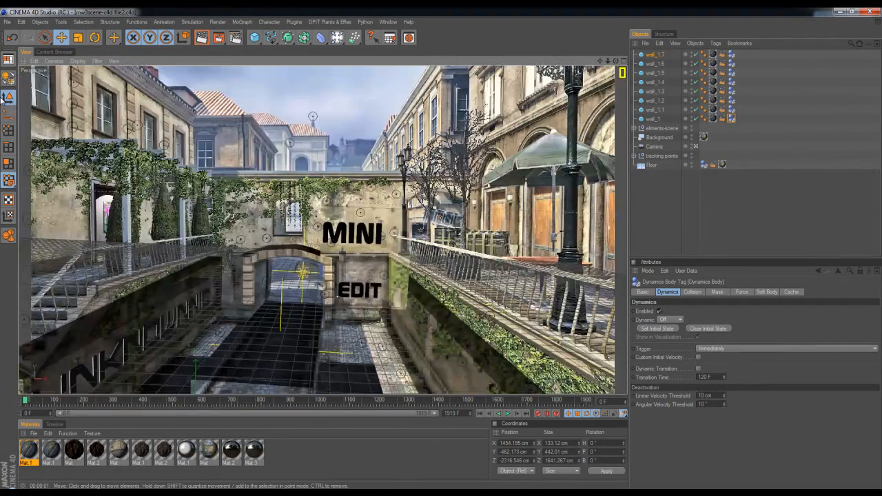
{"action": "key", "text": "ctrl+r"}
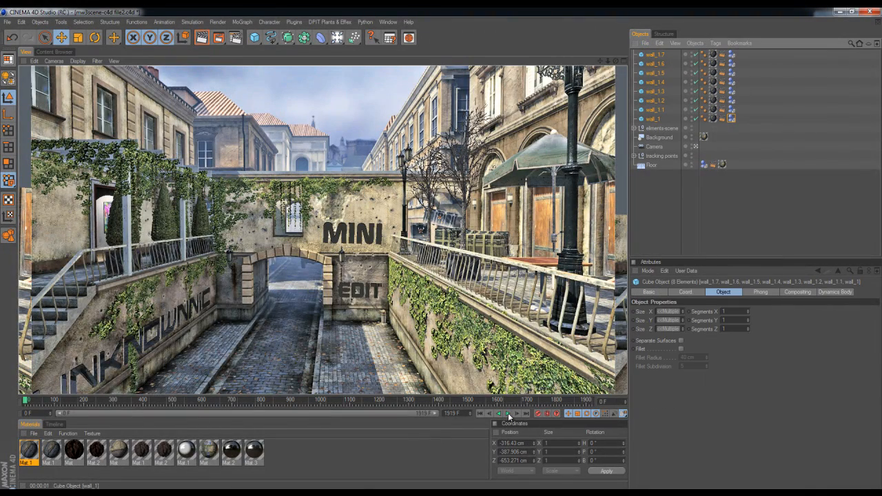
{"action": "left_click", "coordinate": [509, 415]}
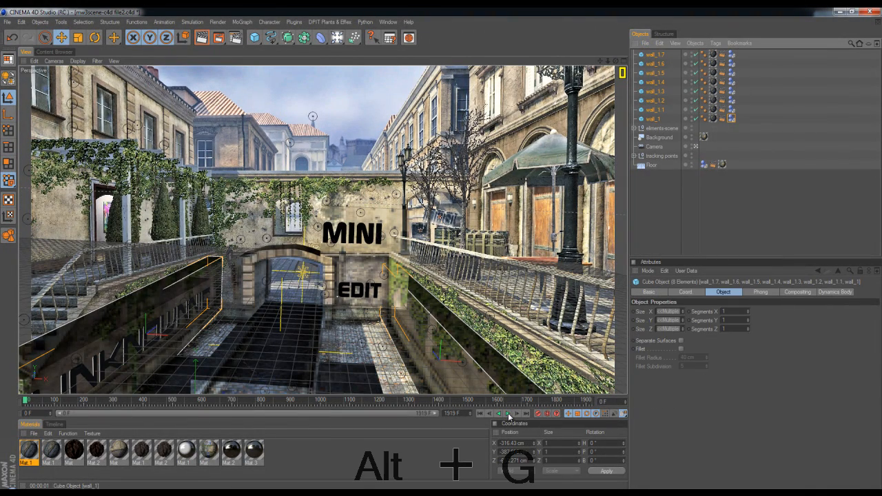
- Group the eight selected wall cubes under one null and name it walls-dynamics
{"action": "key", "text": "alt+g"}
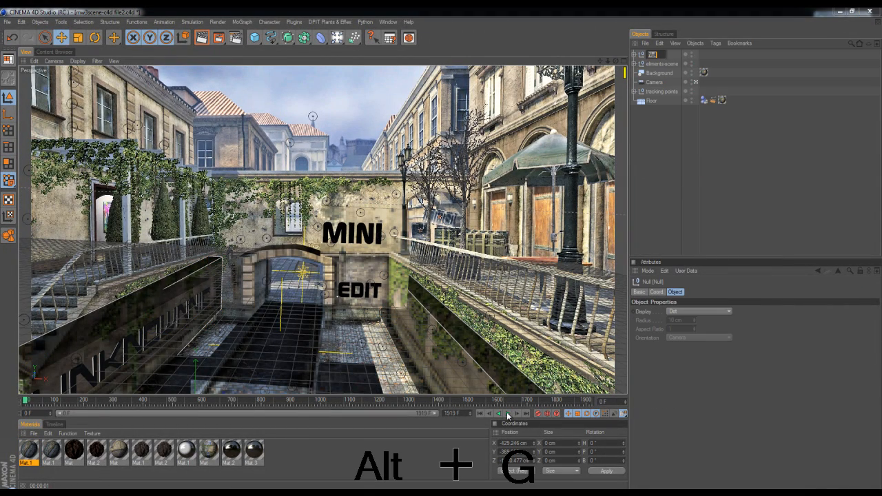
{"action": "type", "text": "wa"}
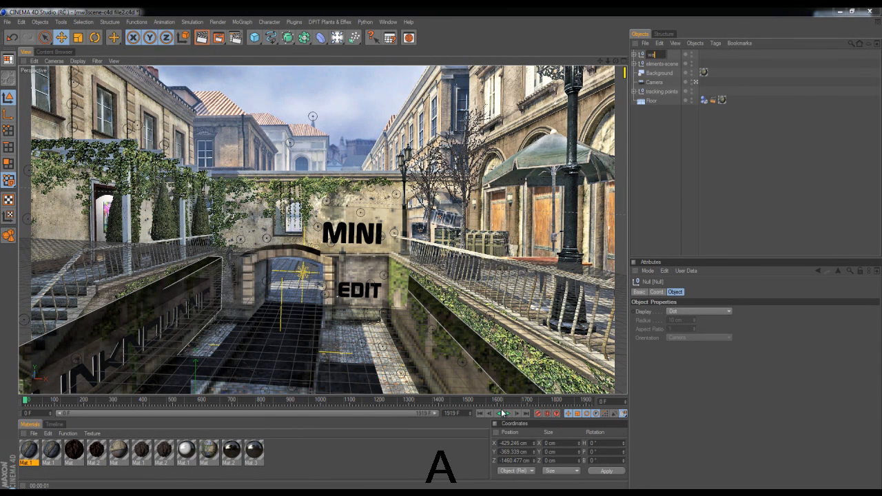
{"action": "type", "text": "lls"}
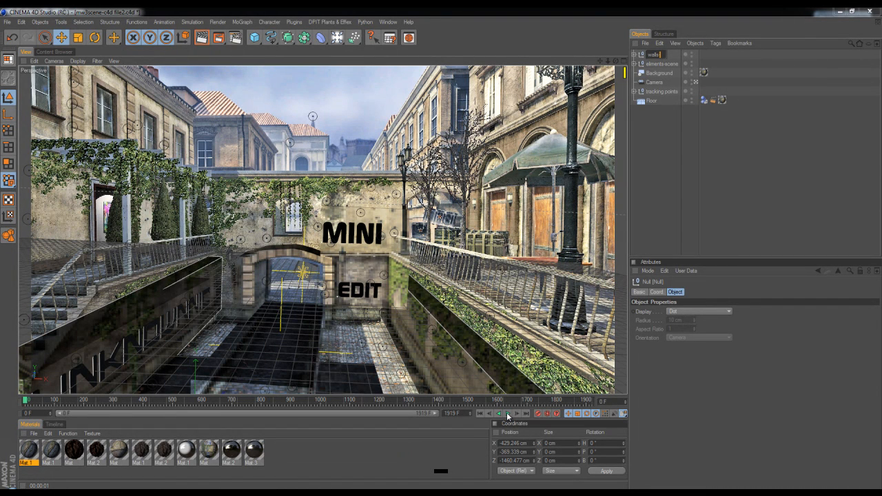
{"action": "type", "text": "co"}
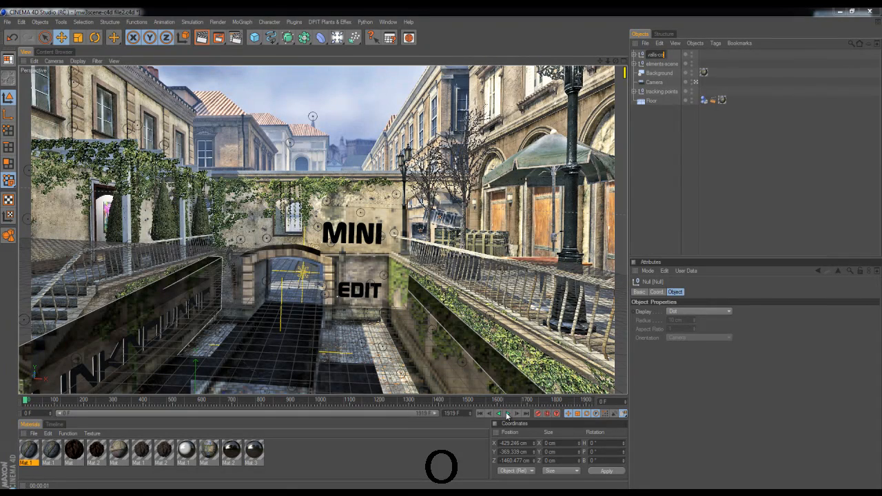
{"action": "key", "text": "BackSpace"}
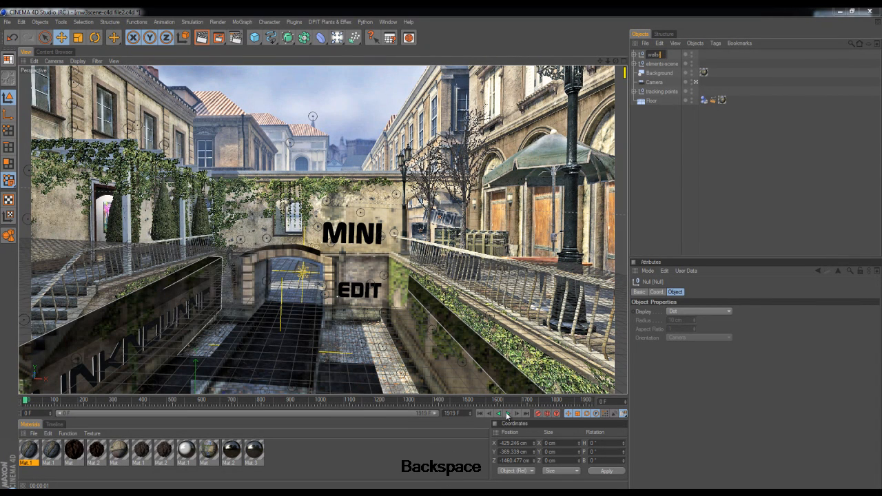
{"action": "type", "text": "dynamic"}
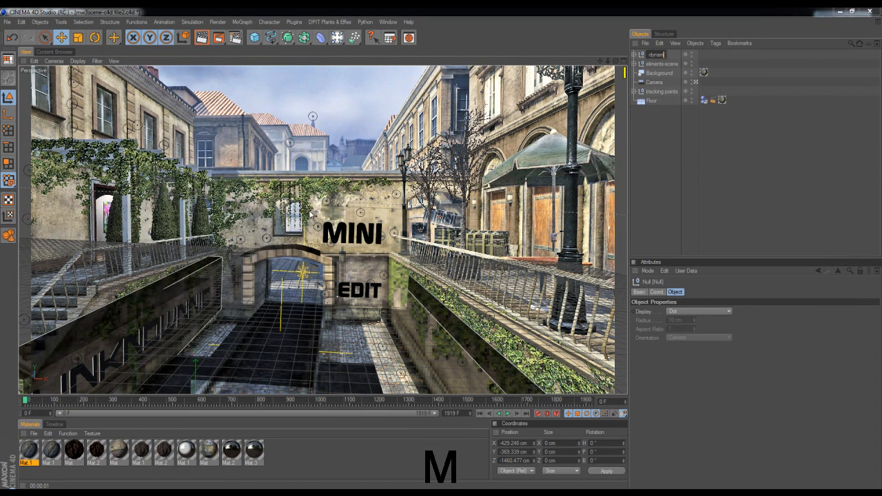
{"action": "type", "text": "s"}
{"action": "key", "text": "Return"}
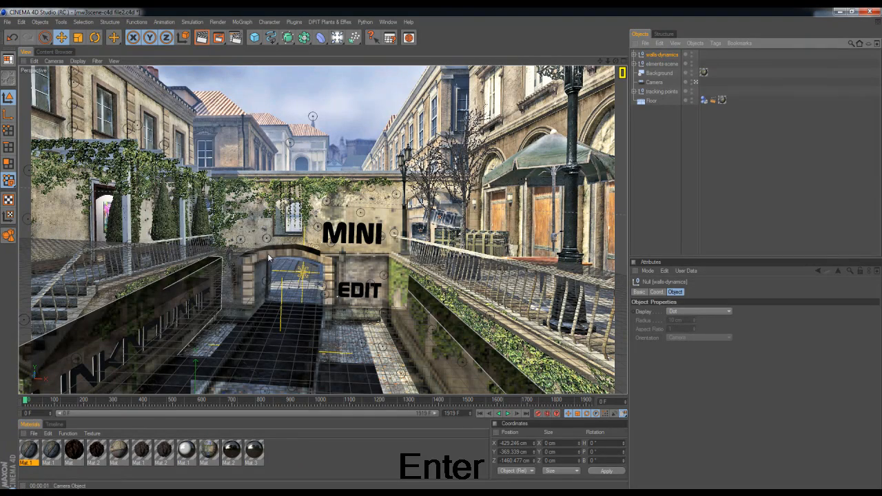
- Deselect everything and play the animation through to frame 1899, test-rendering the view at several points along the camera move
{"action": "left_click", "coordinate": [116, 342]}
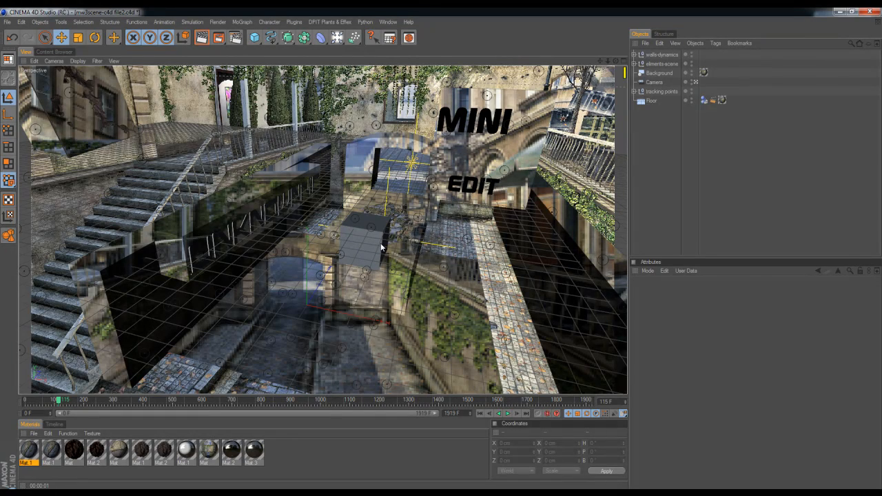
{"action": "key", "text": "ctrl+r"}
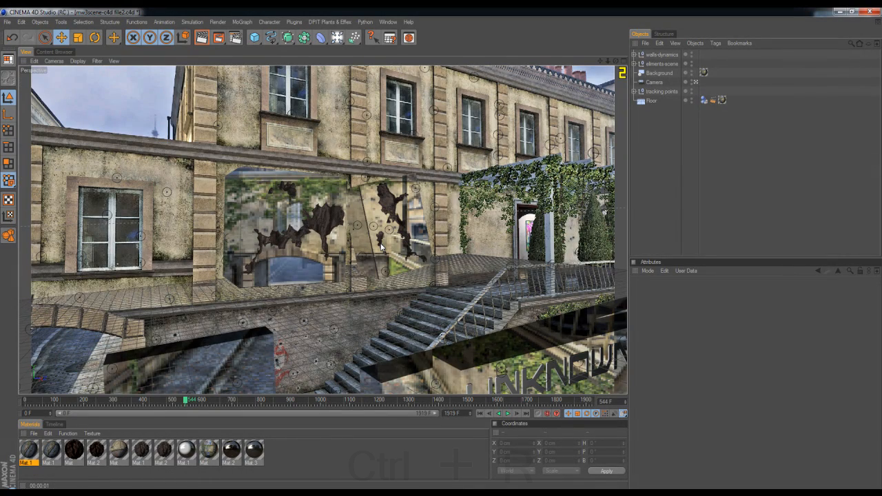
{"action": "key", "text": "ctrl+r"}
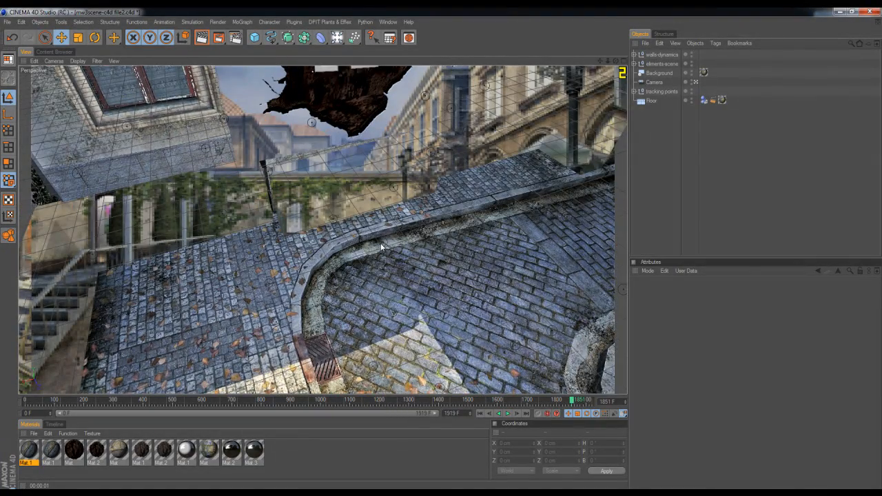
{"action": "key", "text": "ctrl+r"}
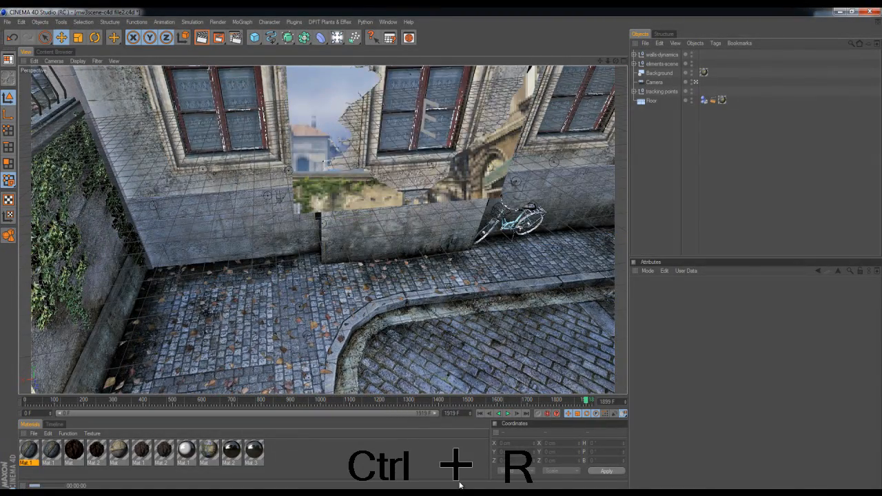